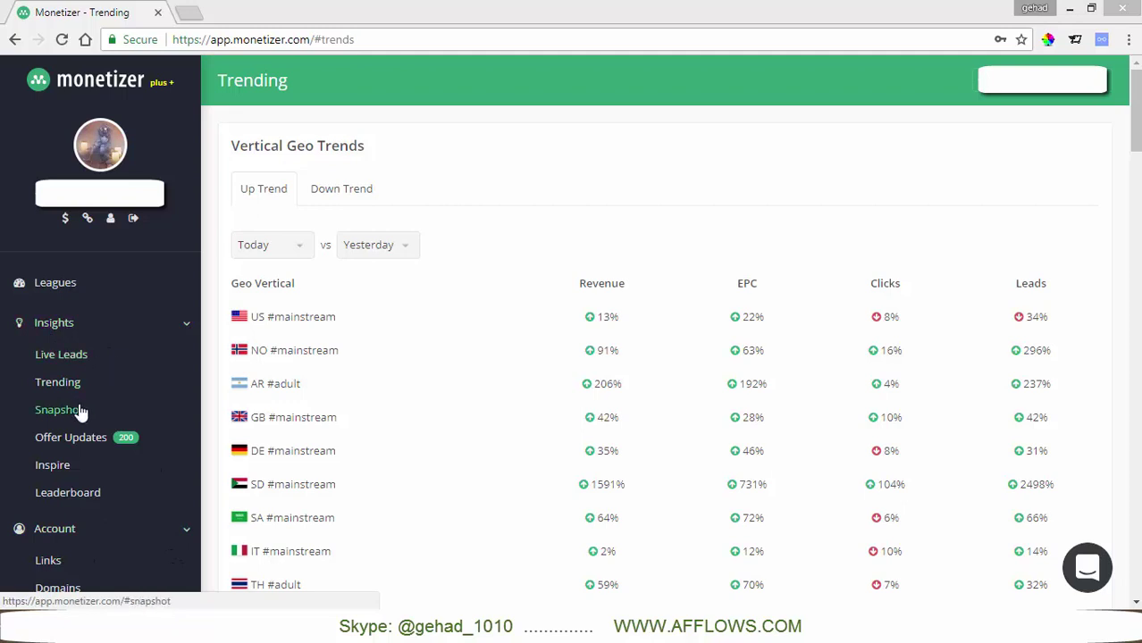
Open Monetizer's Live Leads page and scroll through the incoming Platform Leads feed.
click(68, 357)
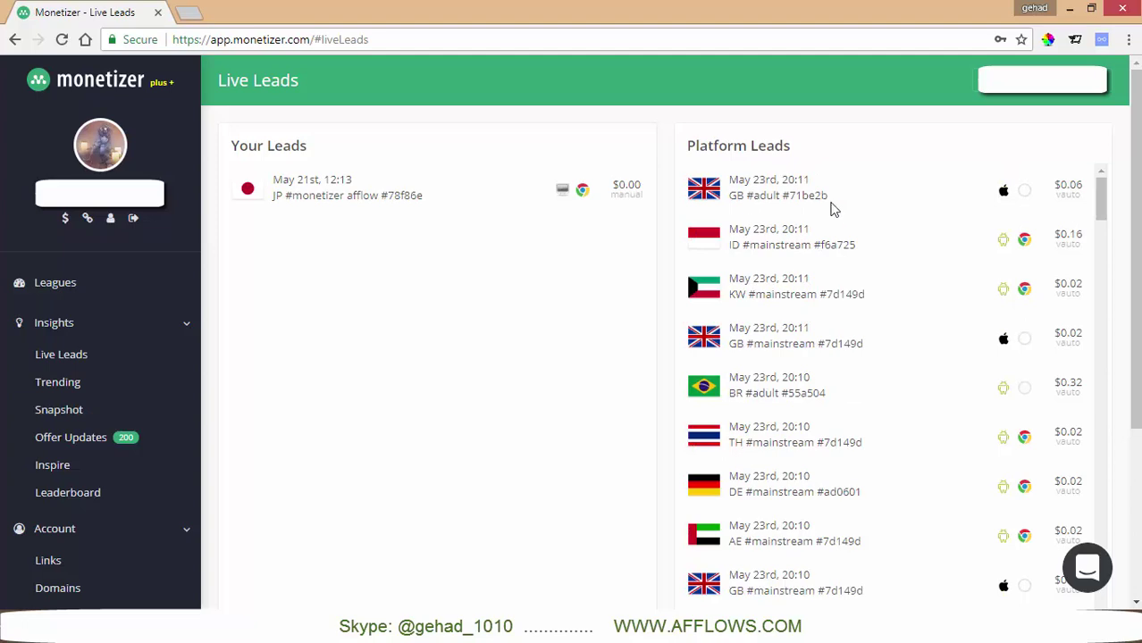
mouse_move(1107, 193)
mouse_down()
mouse_move(1105, 257)
mouse_move(1104, 190)
mouse_up()
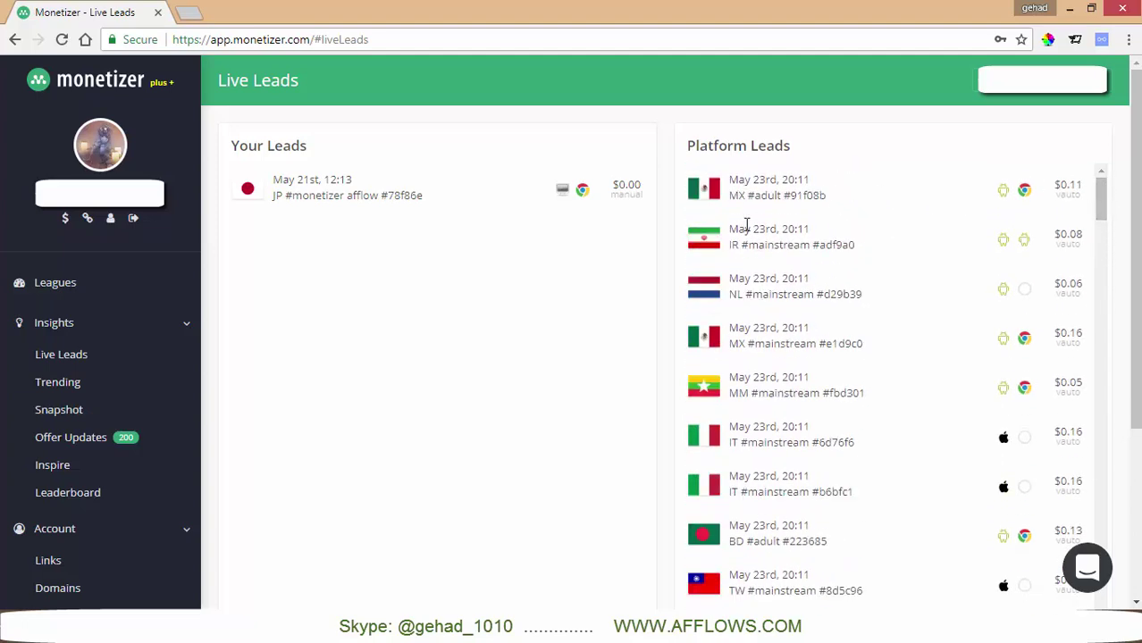
scroll(1105, 218, down, 1)
scroll(1113, 192, up, 1)
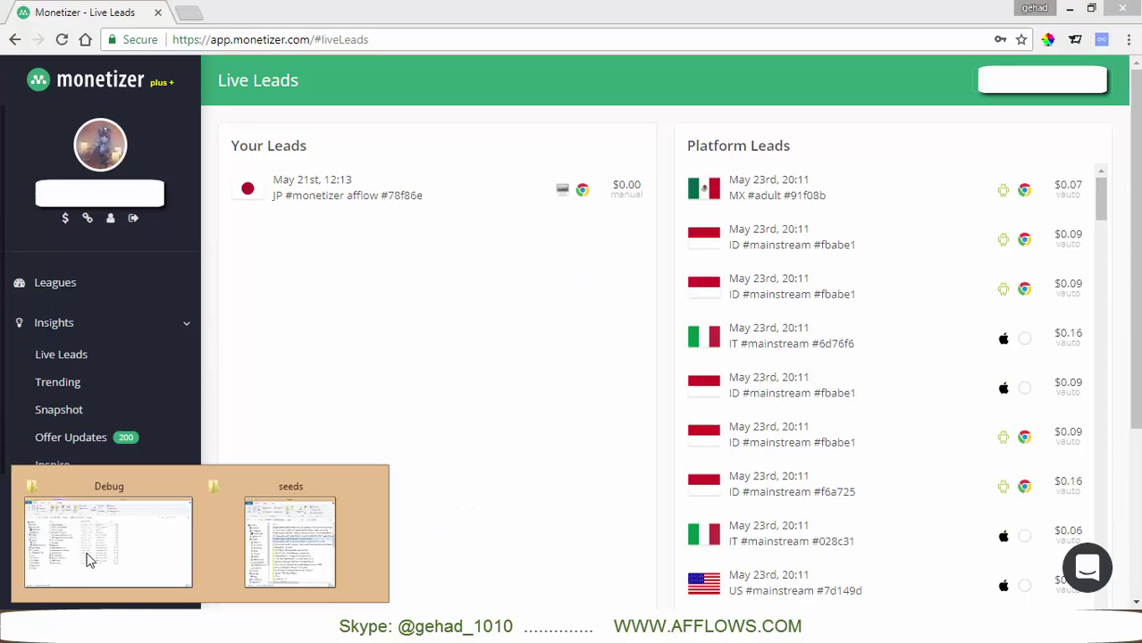
Launch afflow.rocks.exe from the Debug folder and start AFF Monster's automated Chrome login.
click(90, 536)
click(363, 554)
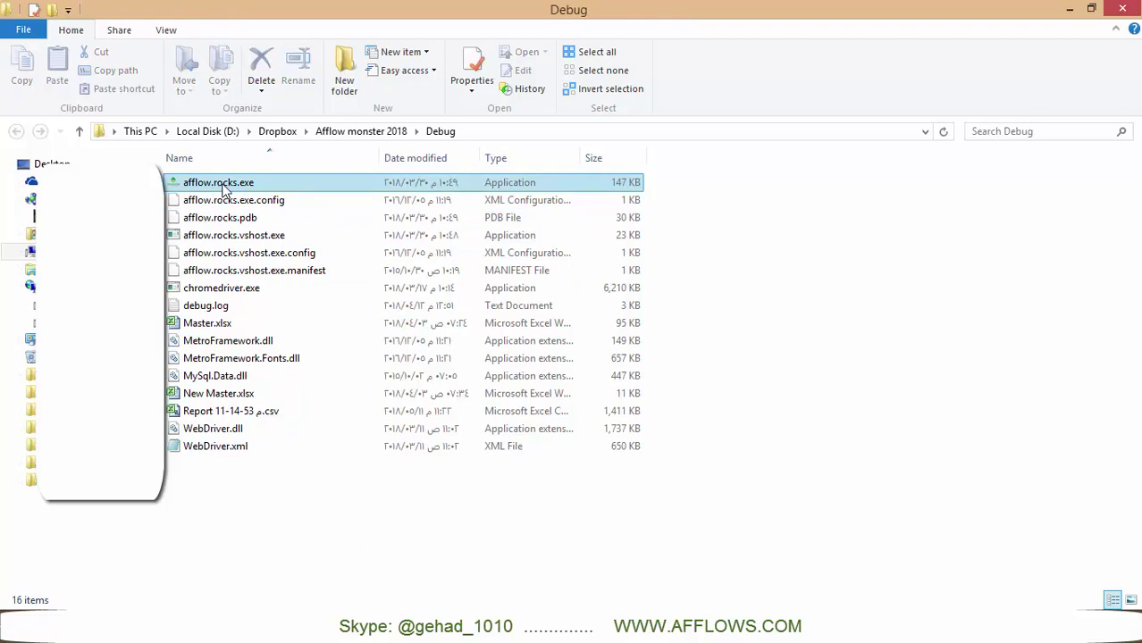
double_click(225, 184)
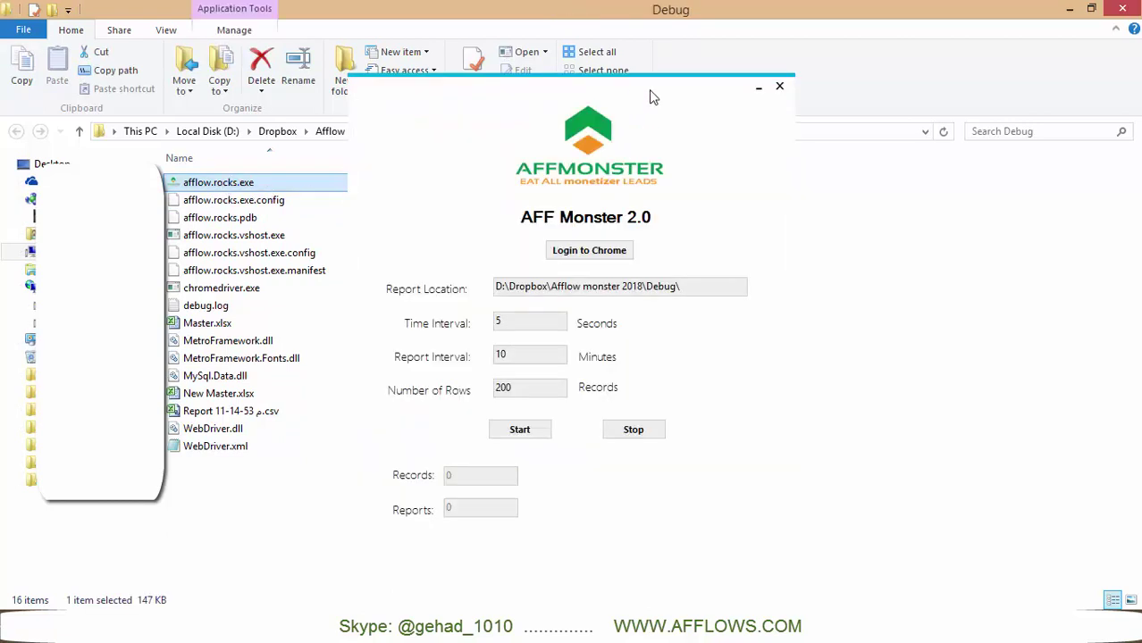
click(585, 253)
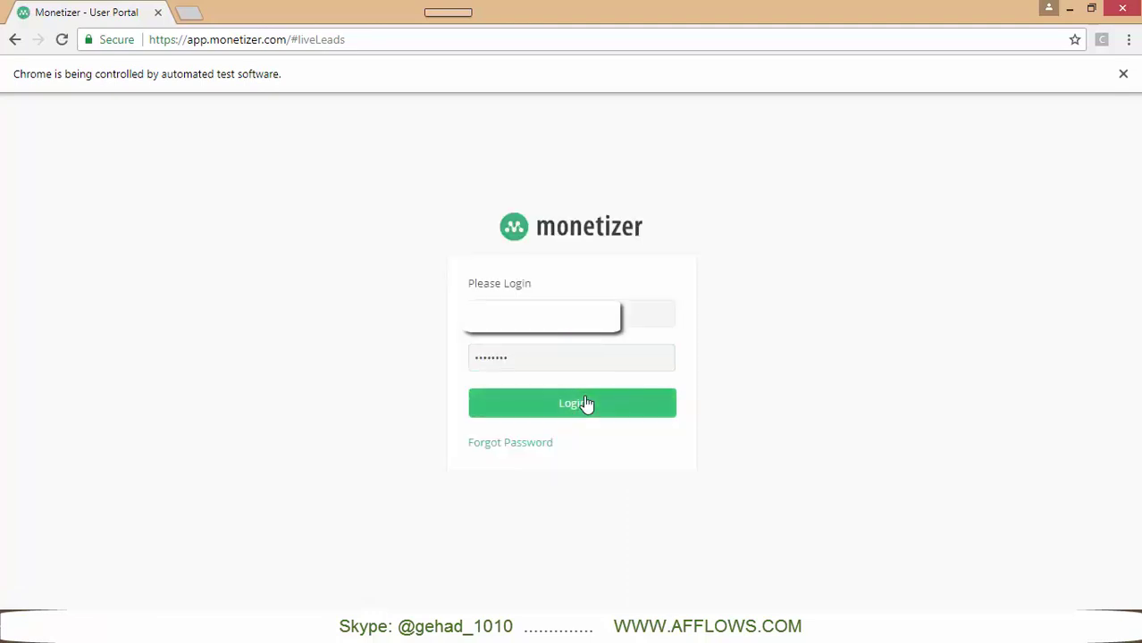
Log in to Monetizer, then minimize Chrome and the chromedriver console.
click(586, 404)
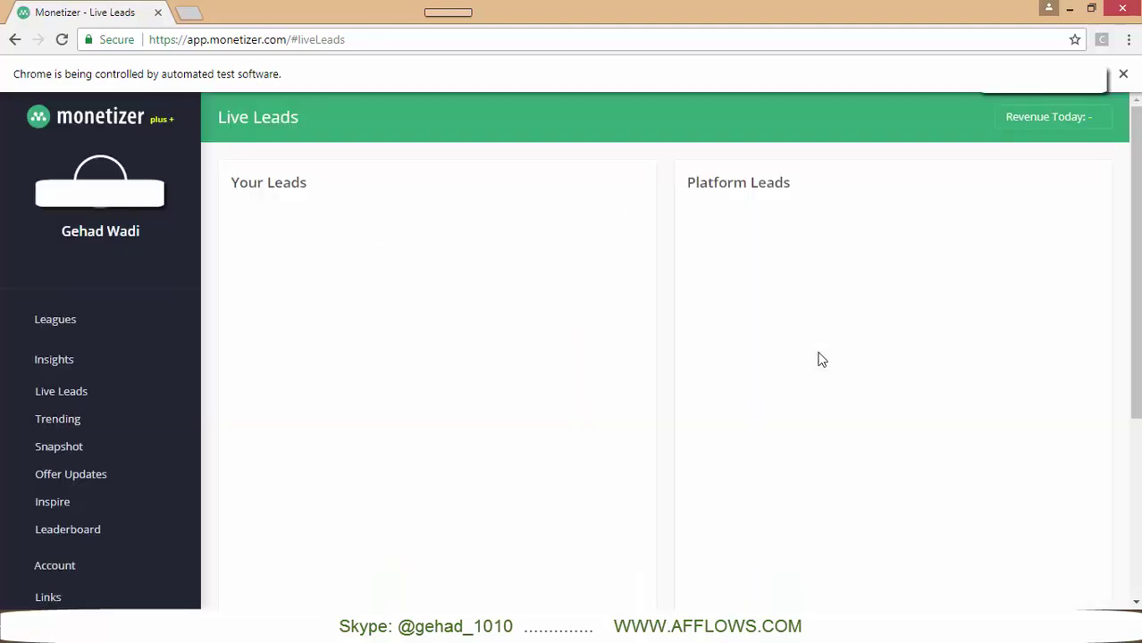
click(1071, 8)
click(573, 92)
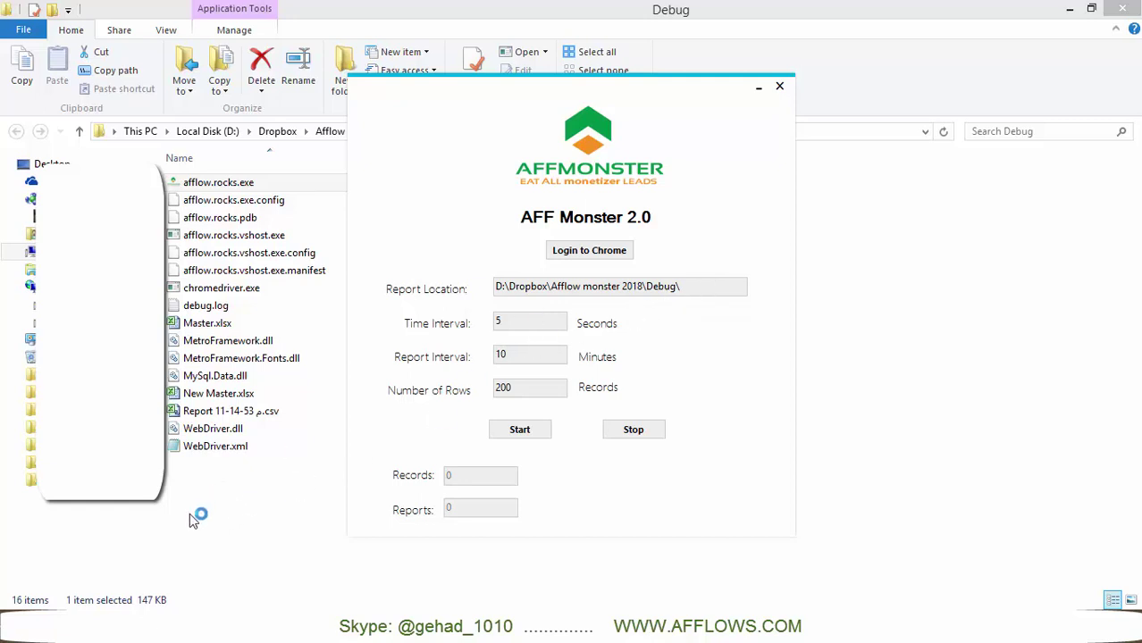
Create a 'reports' folder in Debug, open it and select its address-bar path.
click(262, 499)
right_click(259, 498)
mouse_move(298, 457)
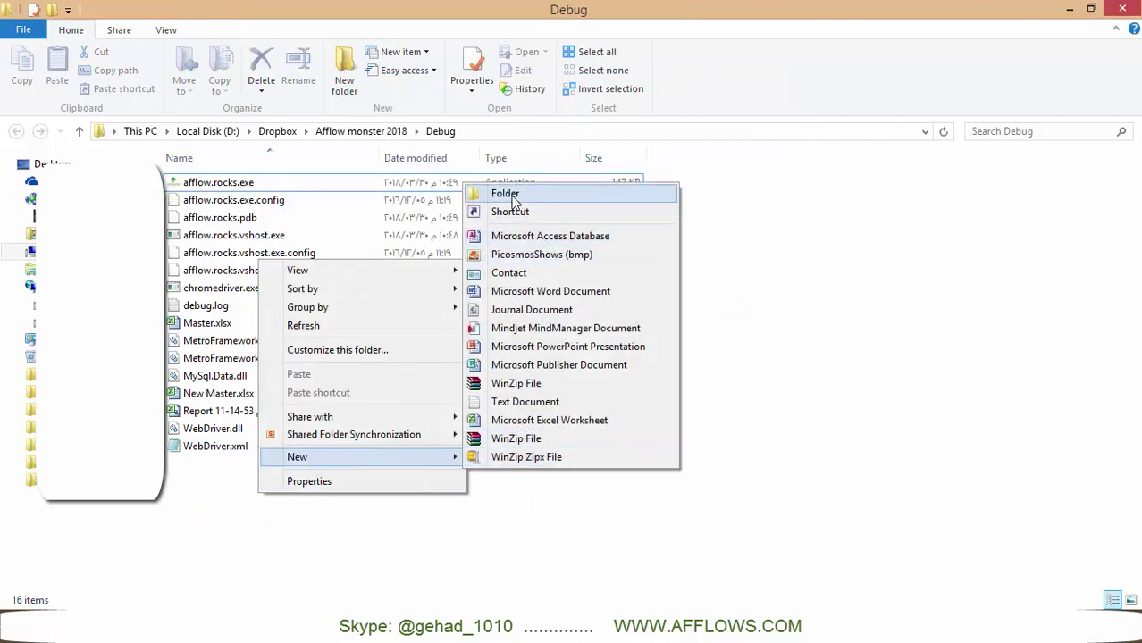
click(511, 198)
text(re)
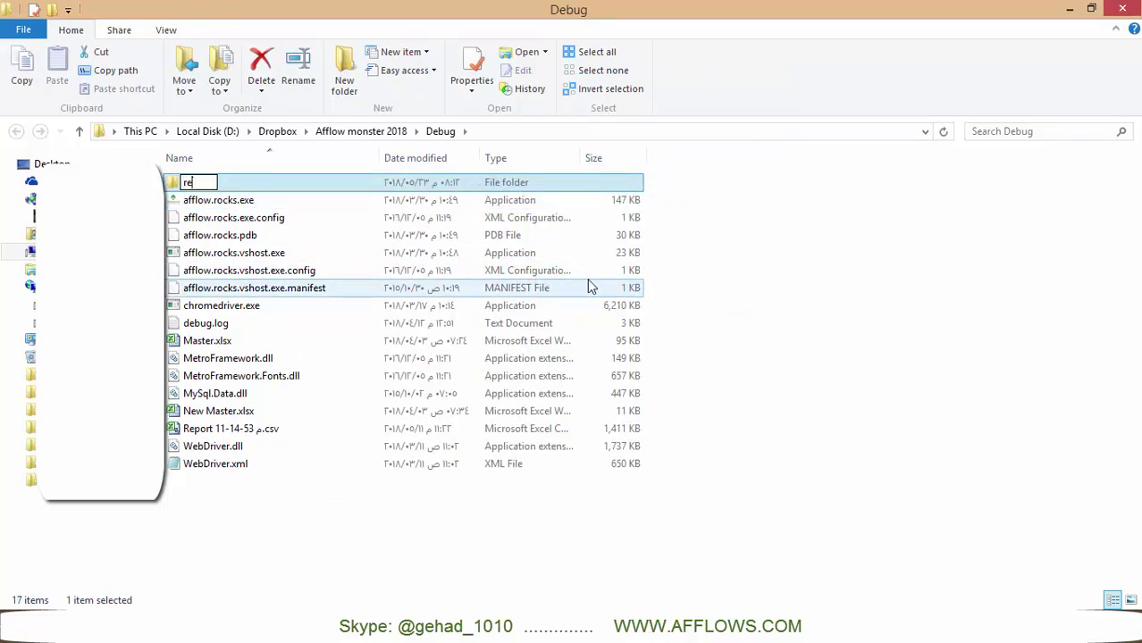
text(ports)
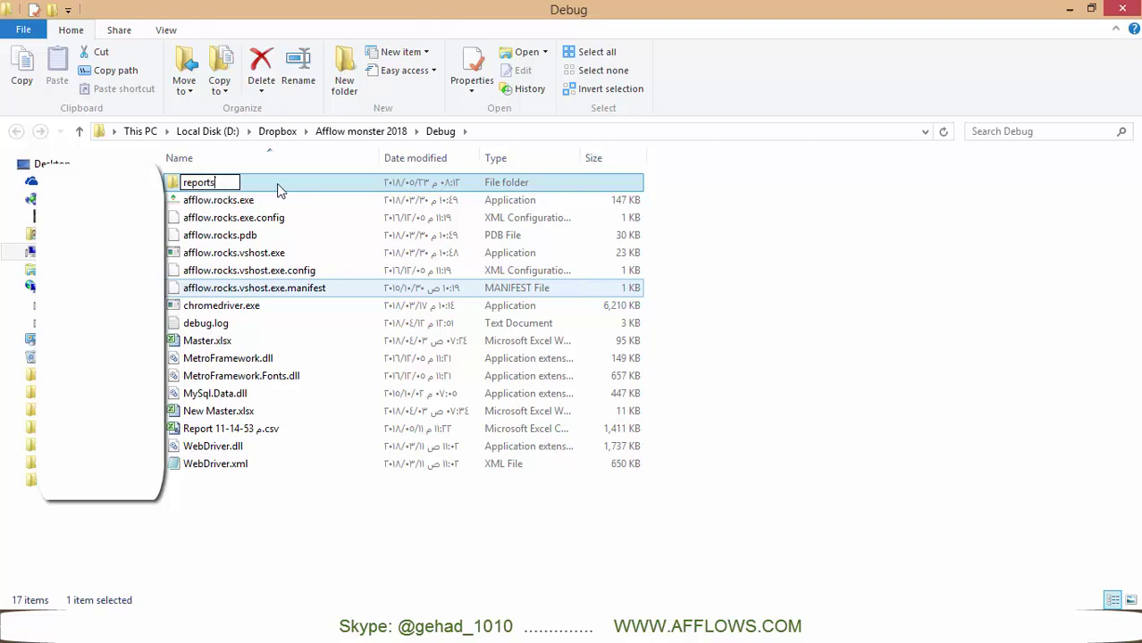
key(Return)
click(256, 185)
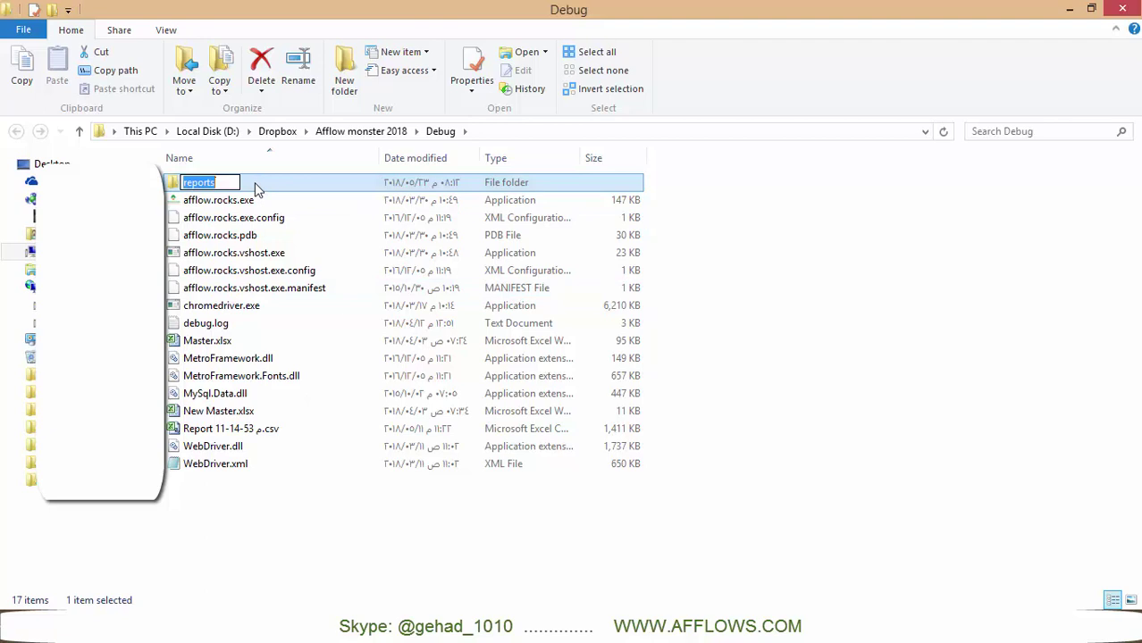
double_click(256, 185)
click(521, 135)
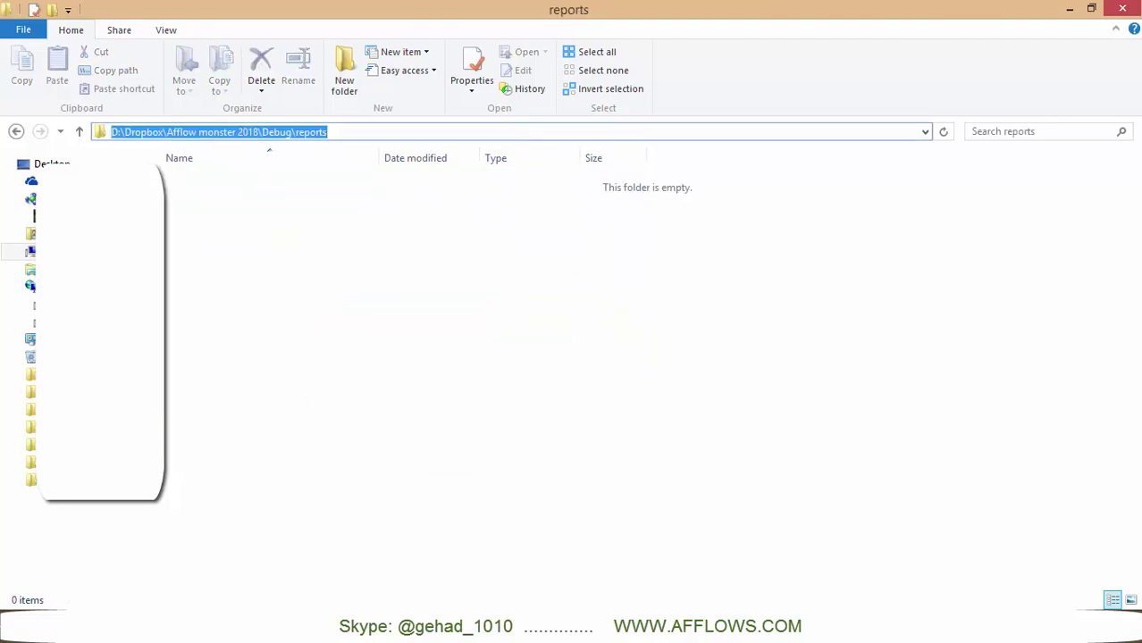
Replace AFF Monster's Report Location with the reports folder path plus a trailing backslash.
click(657, 636)
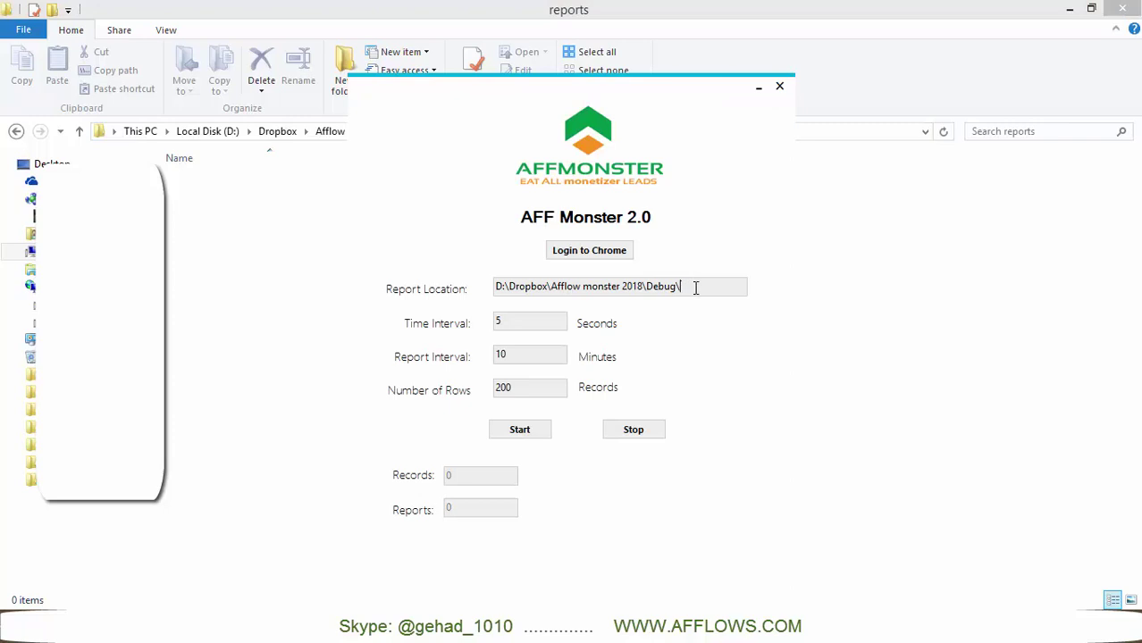
drag(694, 286, 491, 290)
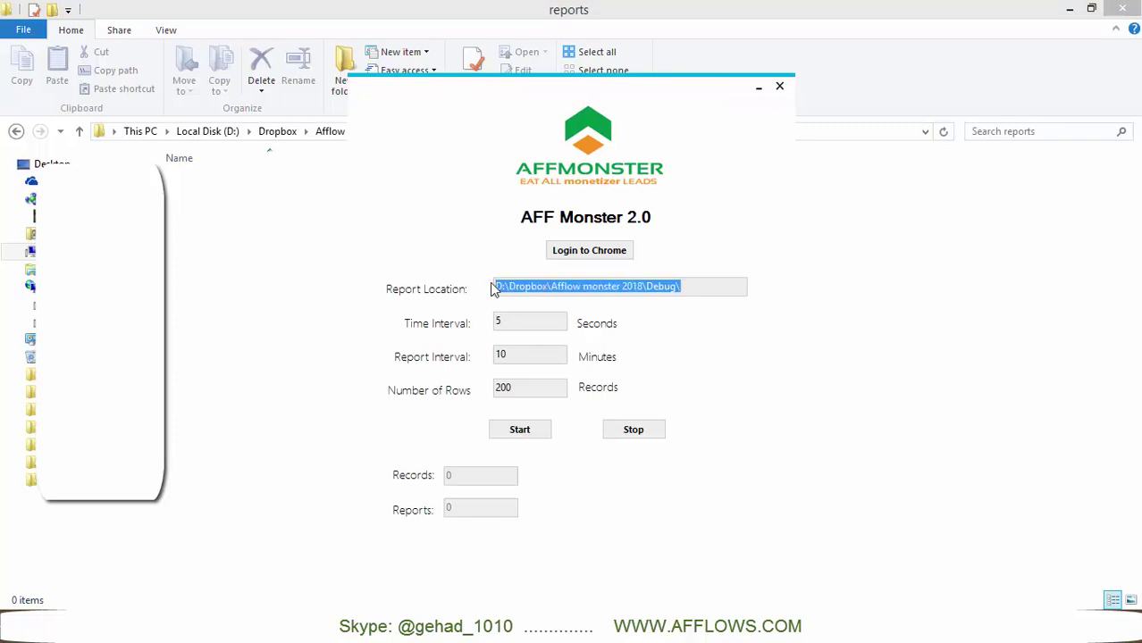
text(D:\Dropbox\Afflow monster 2018\Debug\reports)
text(\)
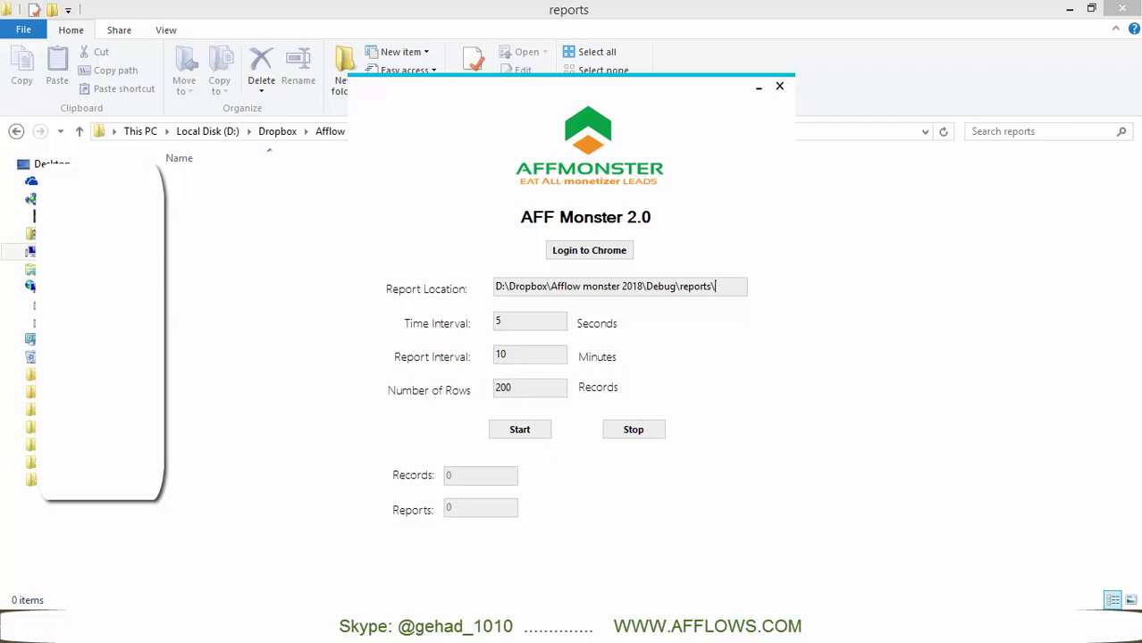
click(742, 533)
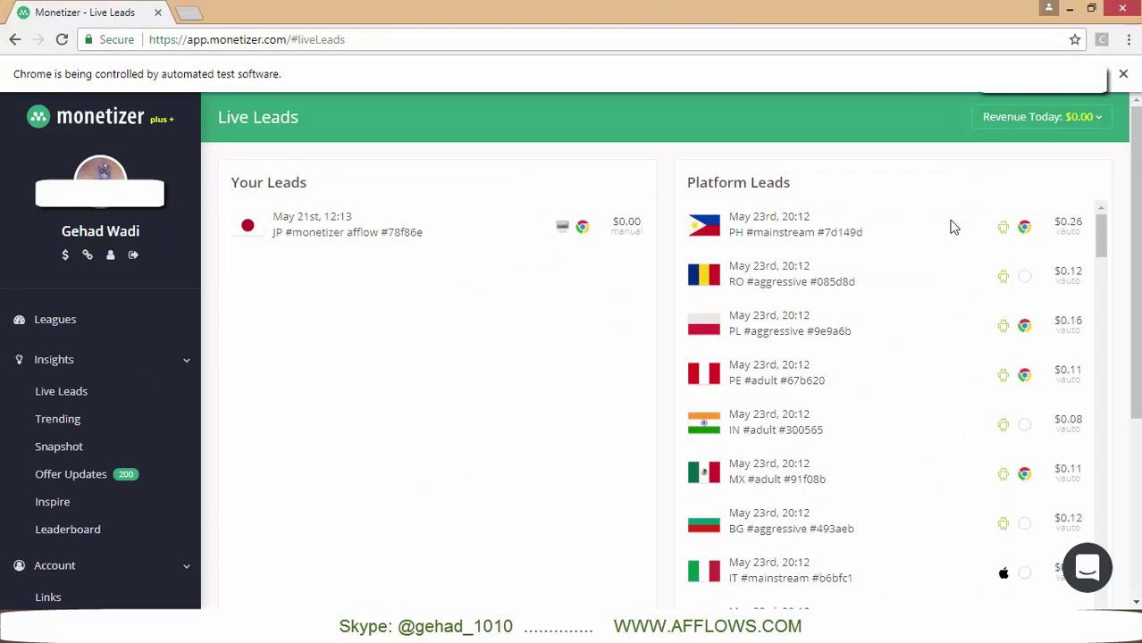
Reposition the Monetizer browser, review the Platform Leads feed, then minimize it.
double_click(839, 8)
mouse_move(675, 26)
mouse_down()
mouse_move(1139, 29)
mouse_move(1106, 425)
mouse_move(1098, 55)
mouse_move(1141, 56)
mouse_up()
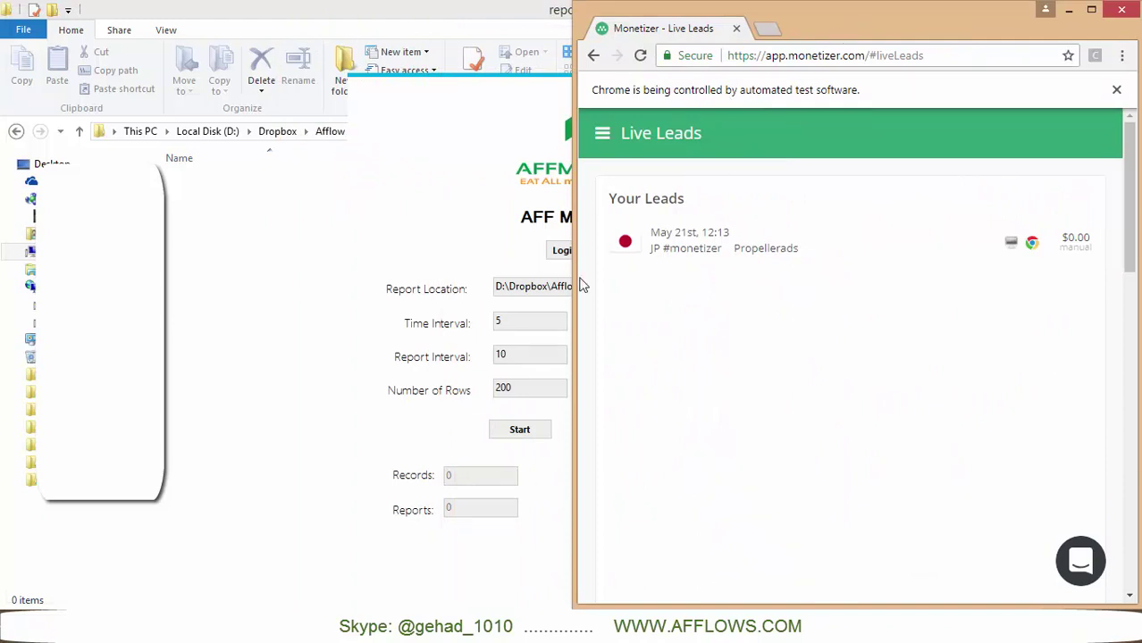
double_click(832, 22)
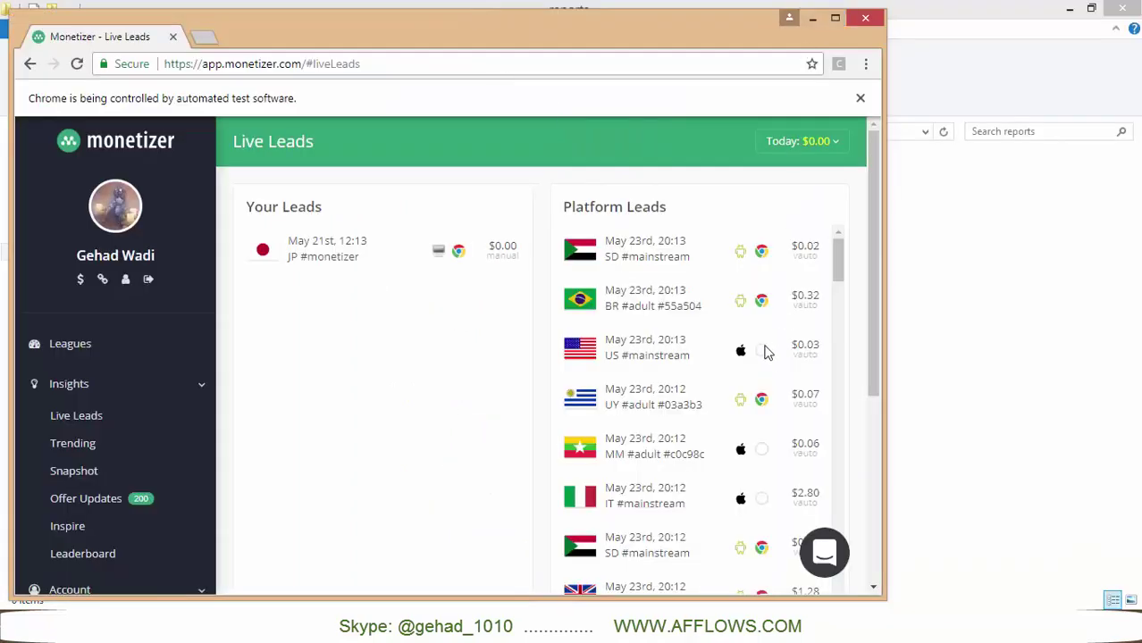
mouse_move(839, 286)
mouse_down()
mouse_move(847, 430)
mouse_move(841, 257)
mouse_up()
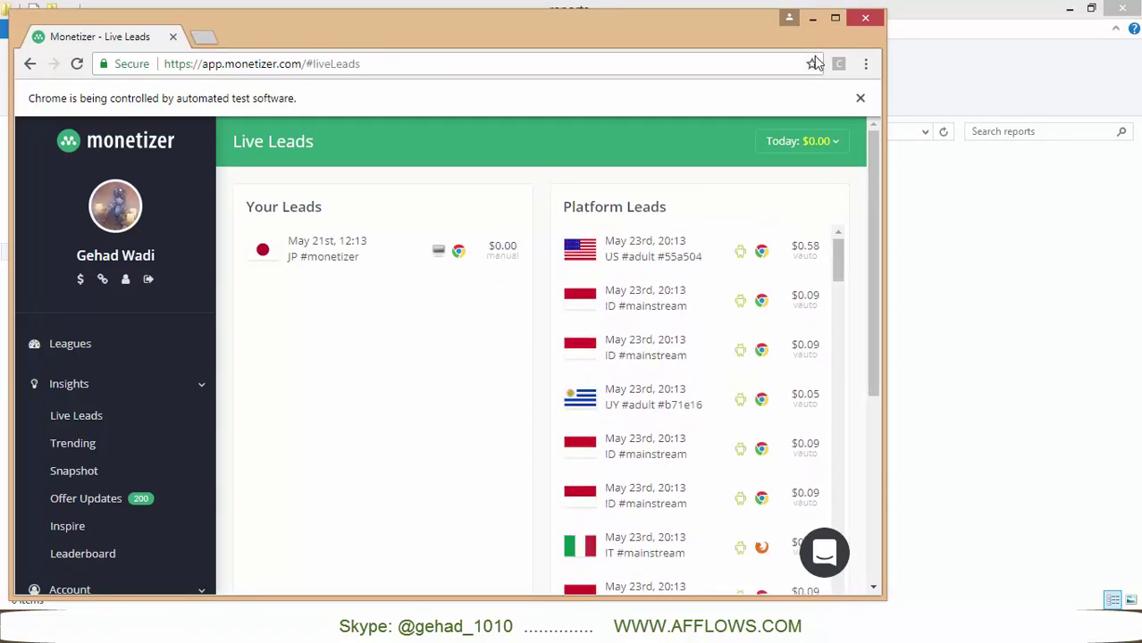
click(813, 19)
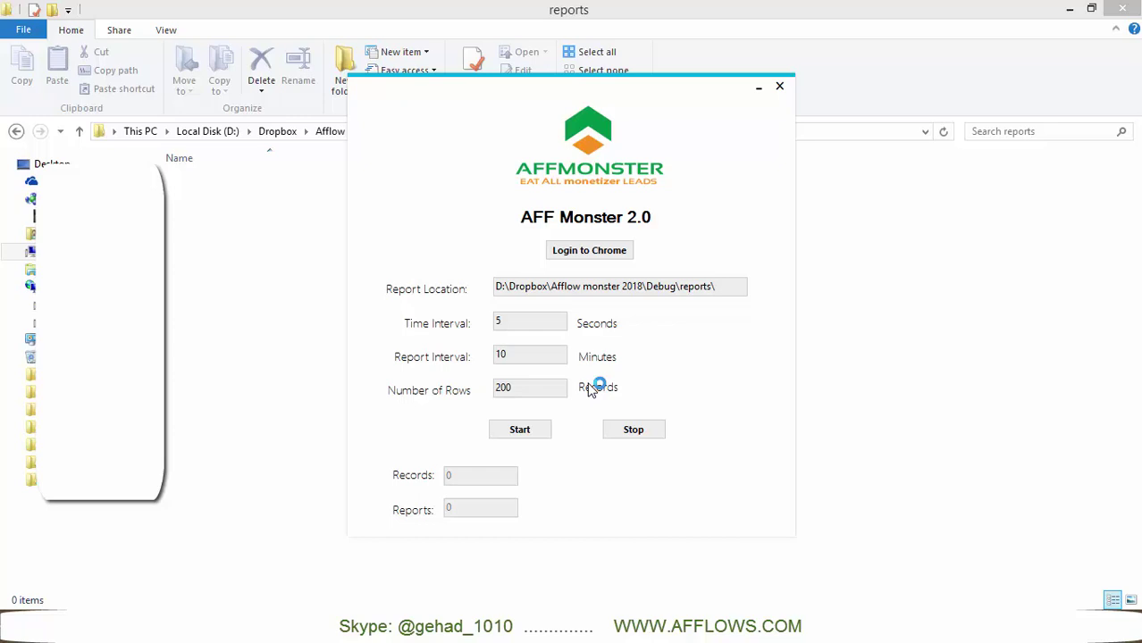
Start AFF Monster's live-lead collection into the reports folder.
click(517, 432)
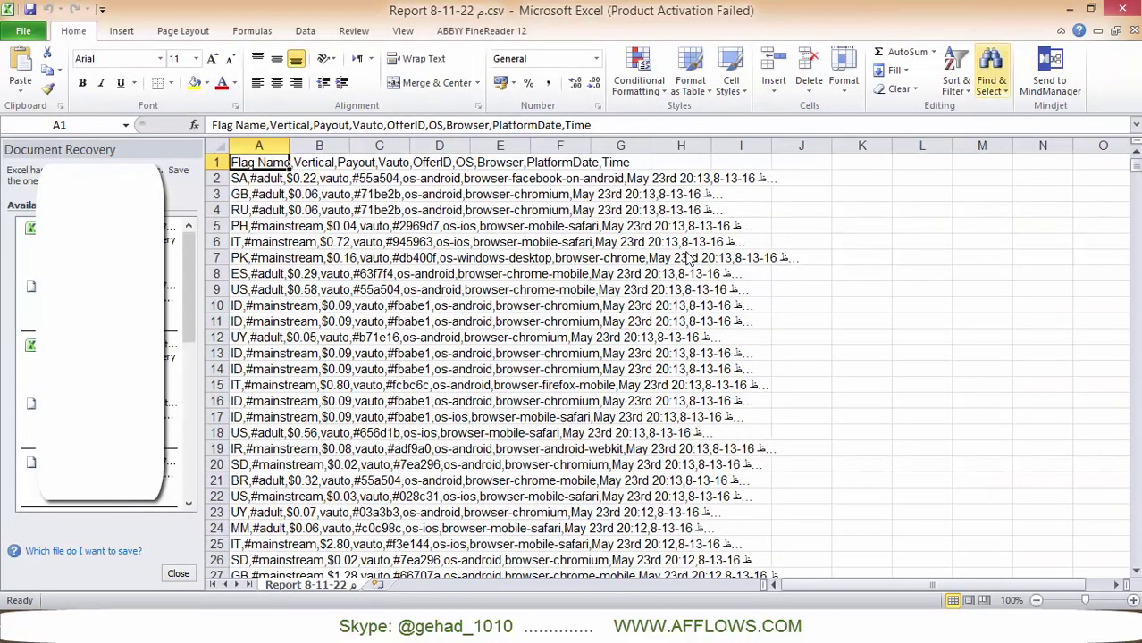
Close the report in Excel, keeping recovered files, and select New Master.xlsx in Debug.
key(alt+F4)
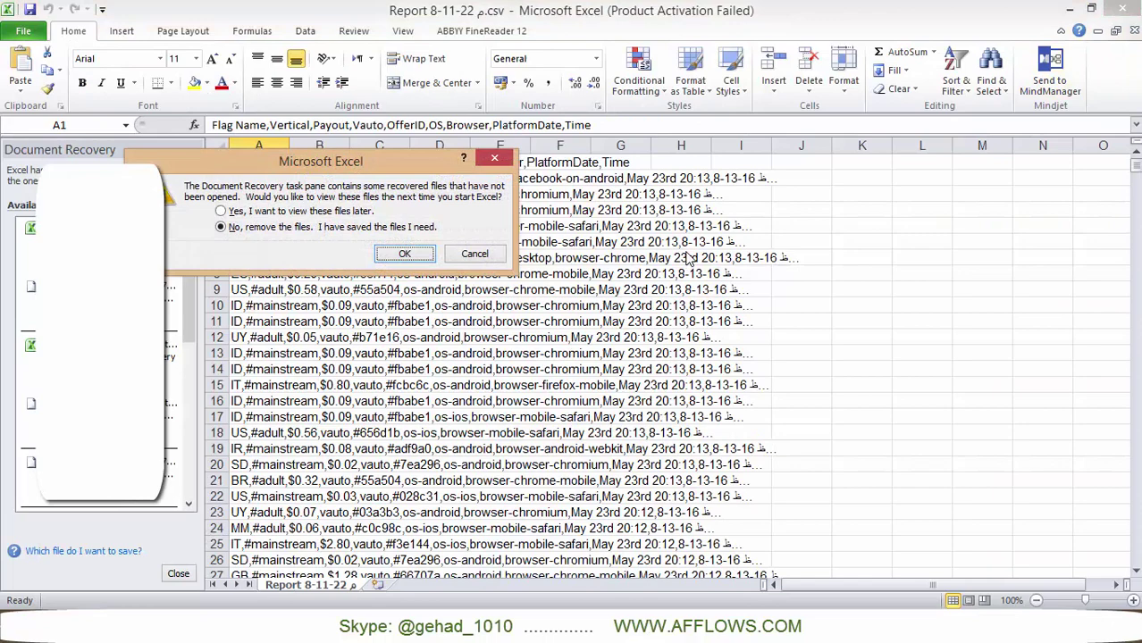
key(Up)
key(Return)
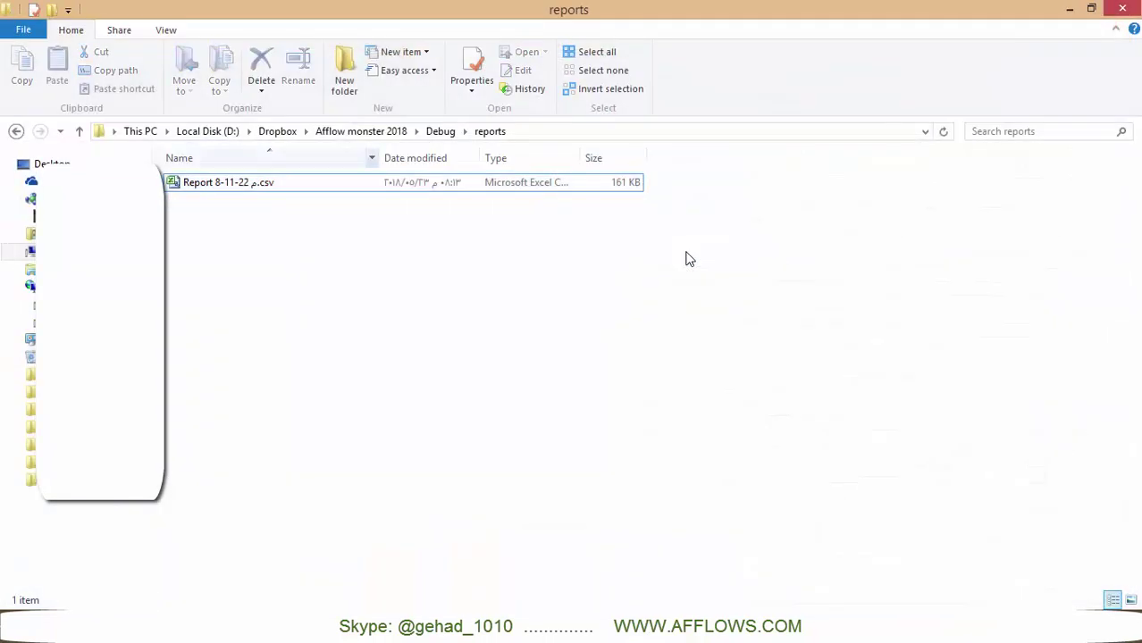
key(alt+Up)
key(End)
key(Up)
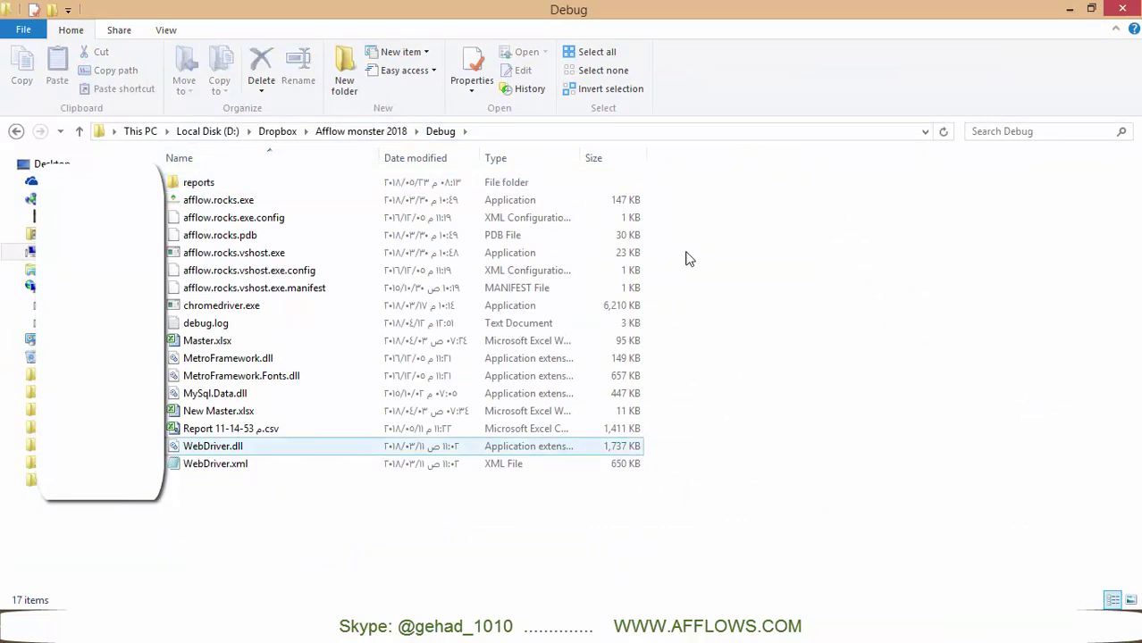
key(Up)
key(Up)
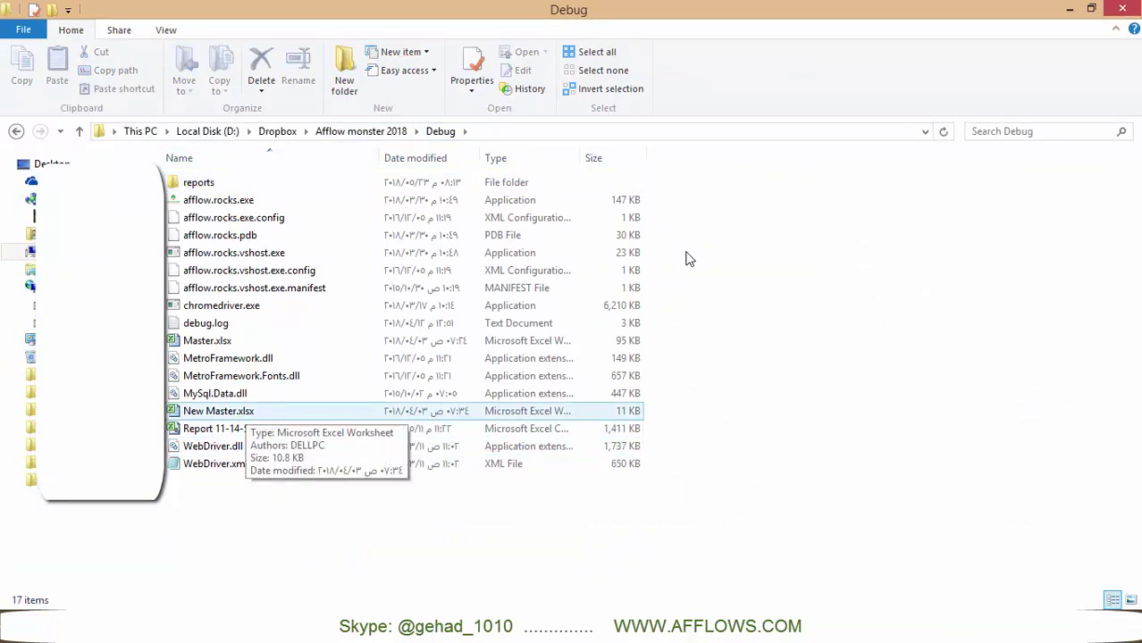
key(space)
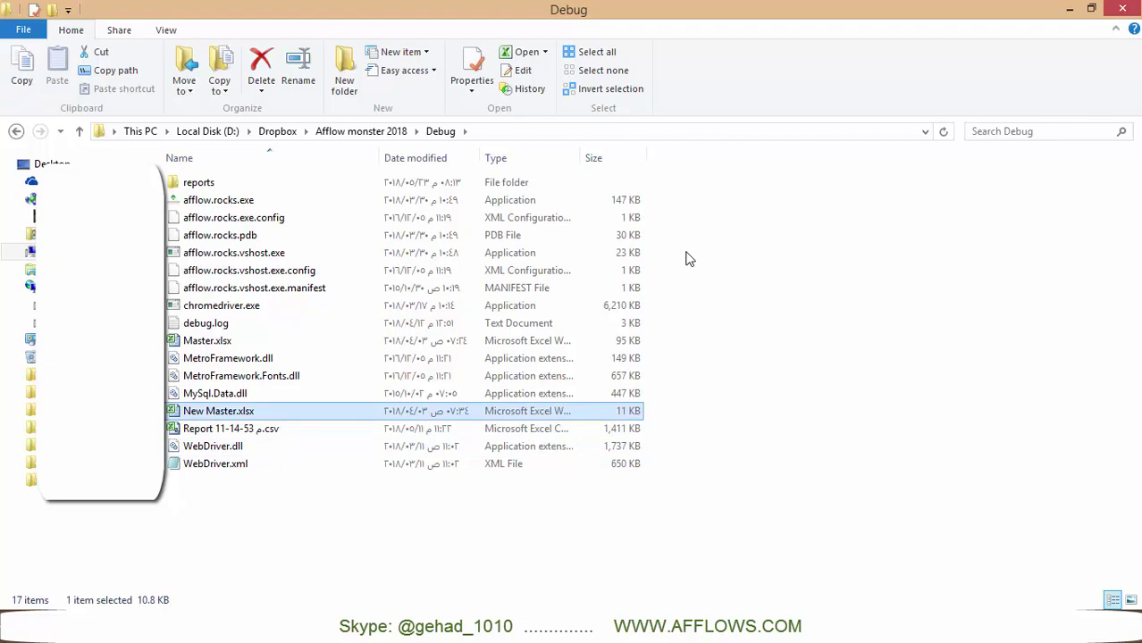
Open New Master.xlsx in Excel and go to cell H4.
key(Return)
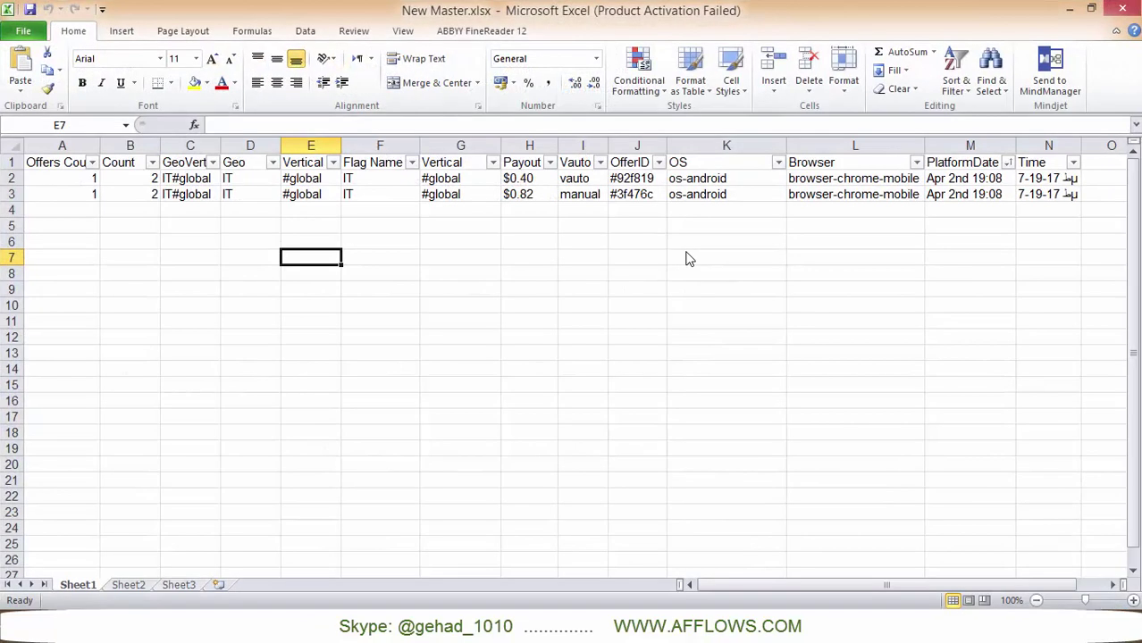
key(Right)
key(Right)
key(Right)
key(Down)
key(Up)
key(Up)
key(Up)
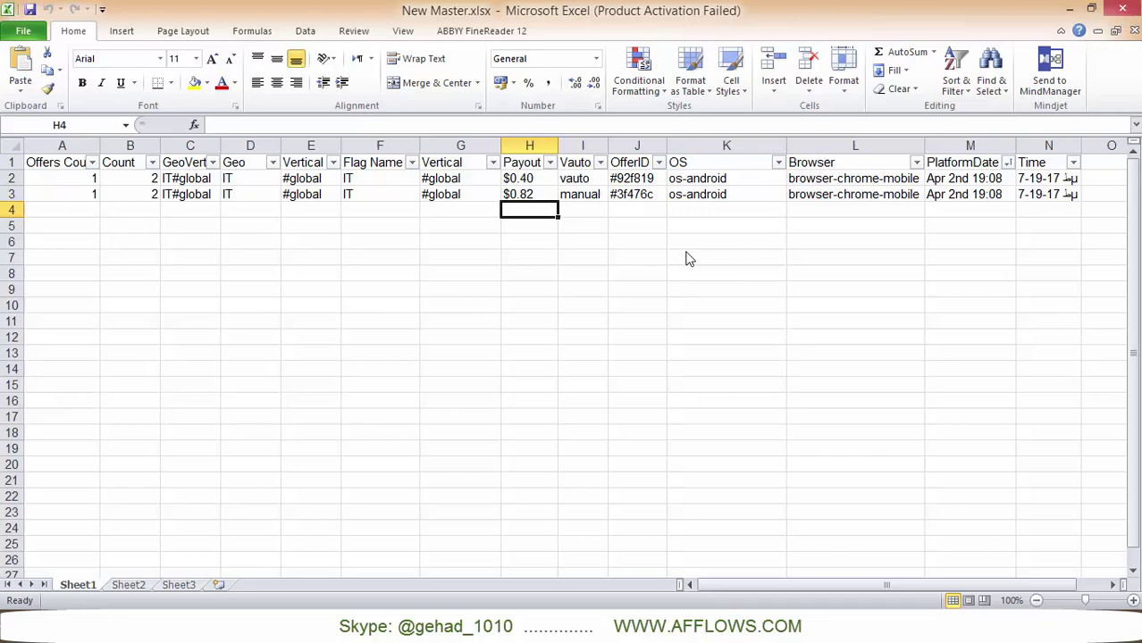
Save the workbook as test1.xlsx in the reports folder.
key(alt+f)
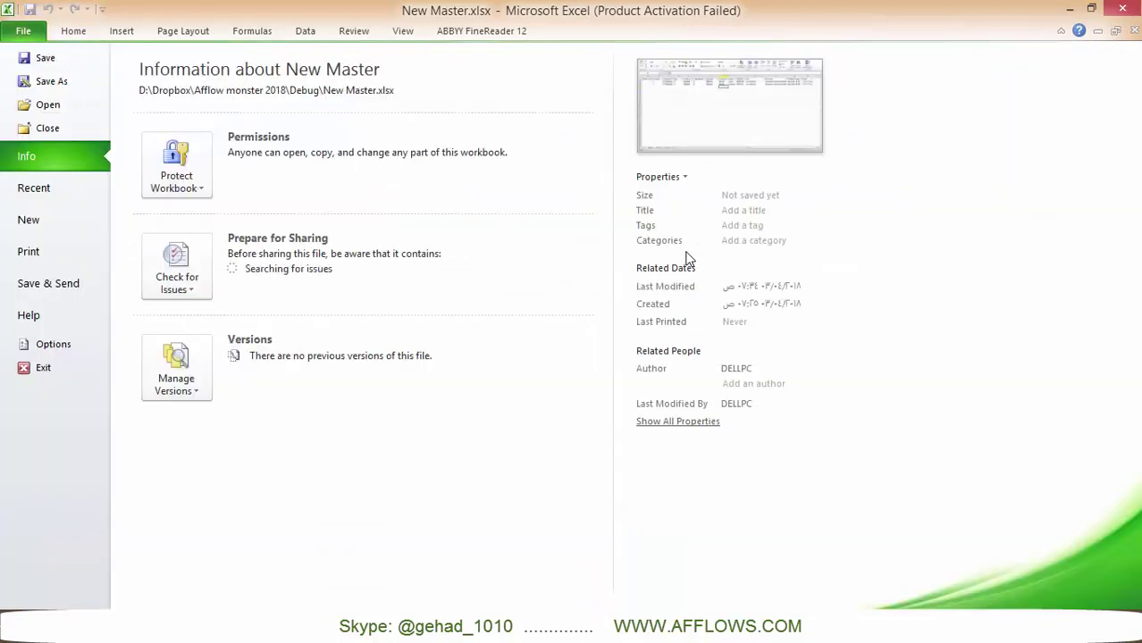
key(Up)
key(Up)
key(Up)
key(Return)
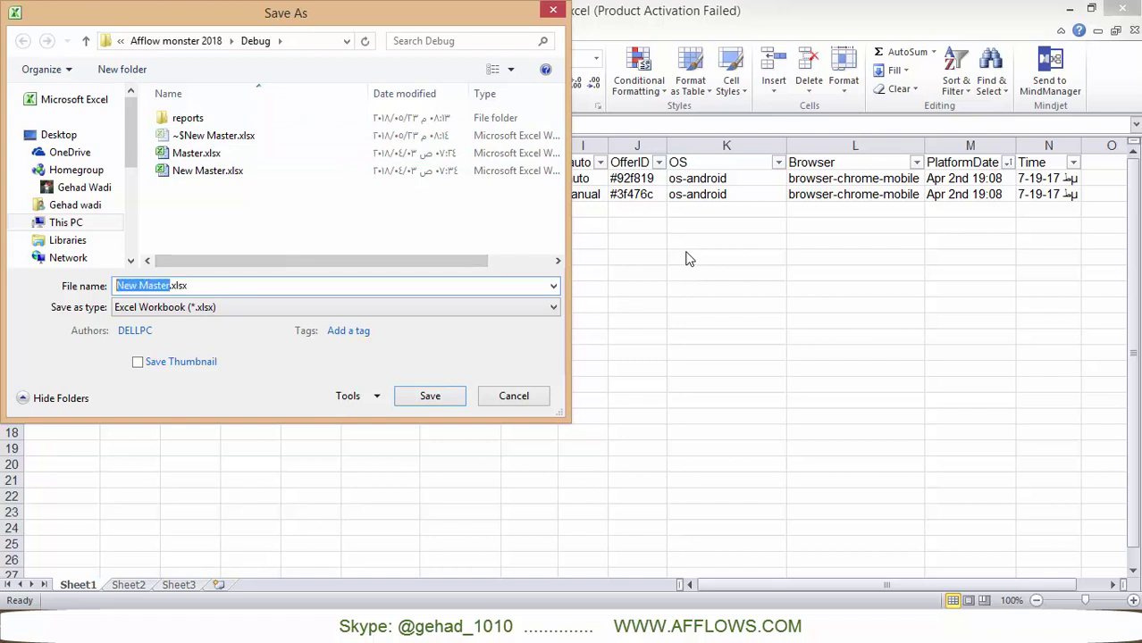
text(test1)
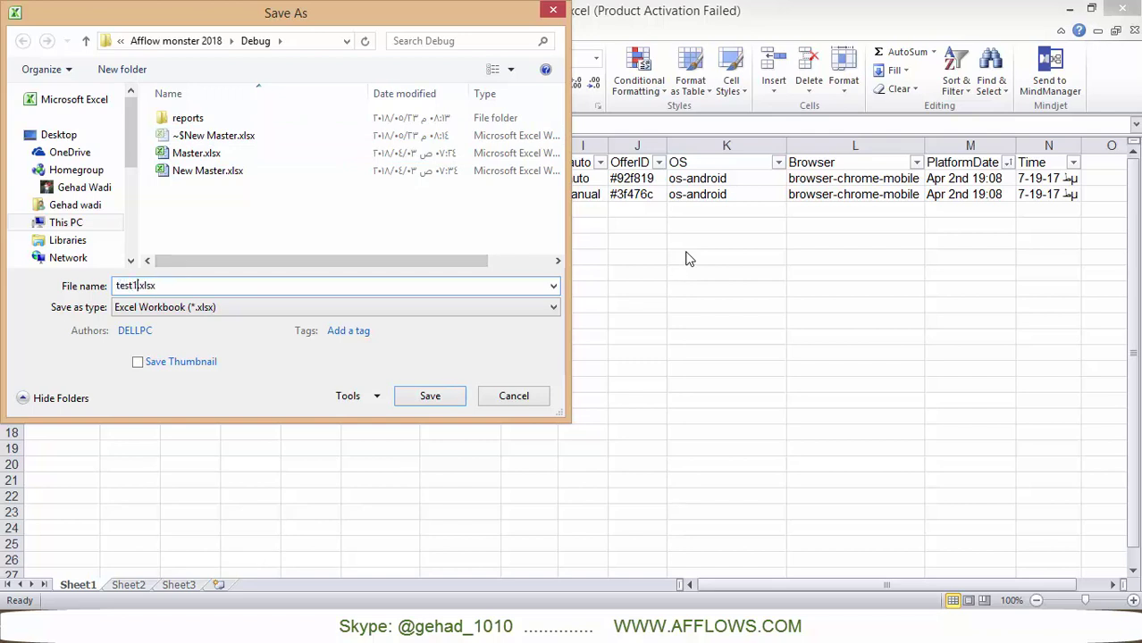
key(shift+Tab)
key(Return)
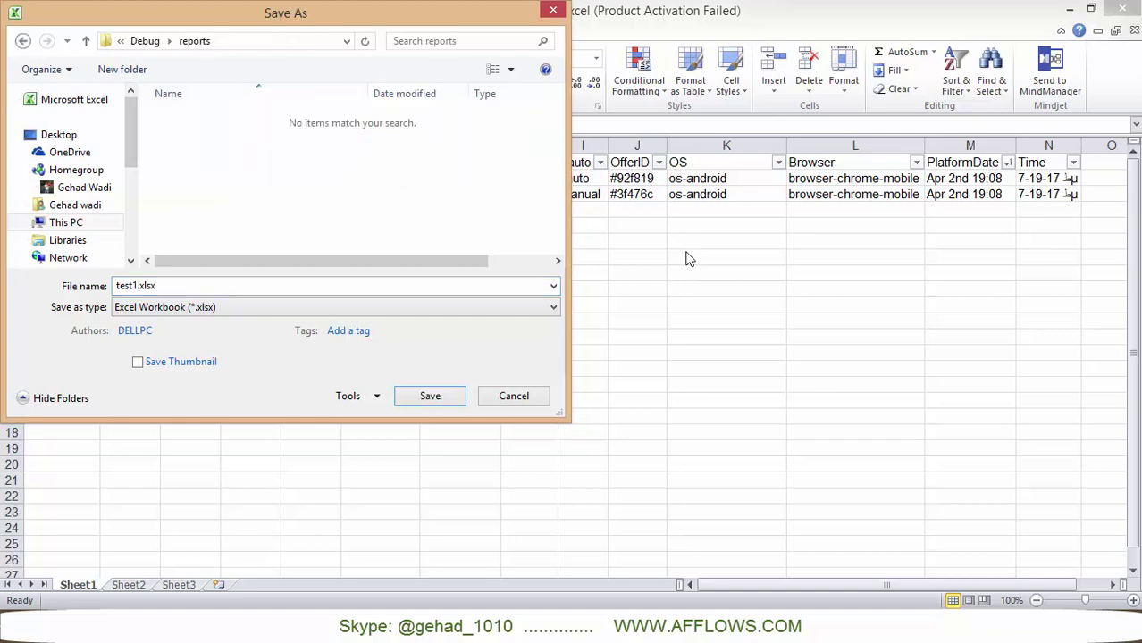
key(Return)
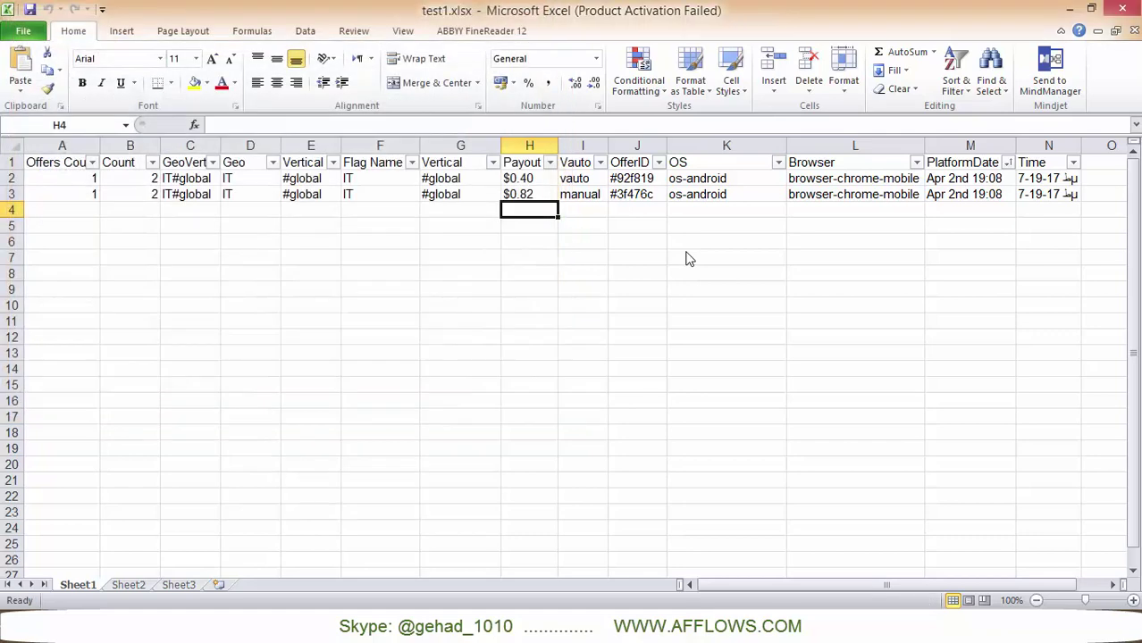
key(alt+a)
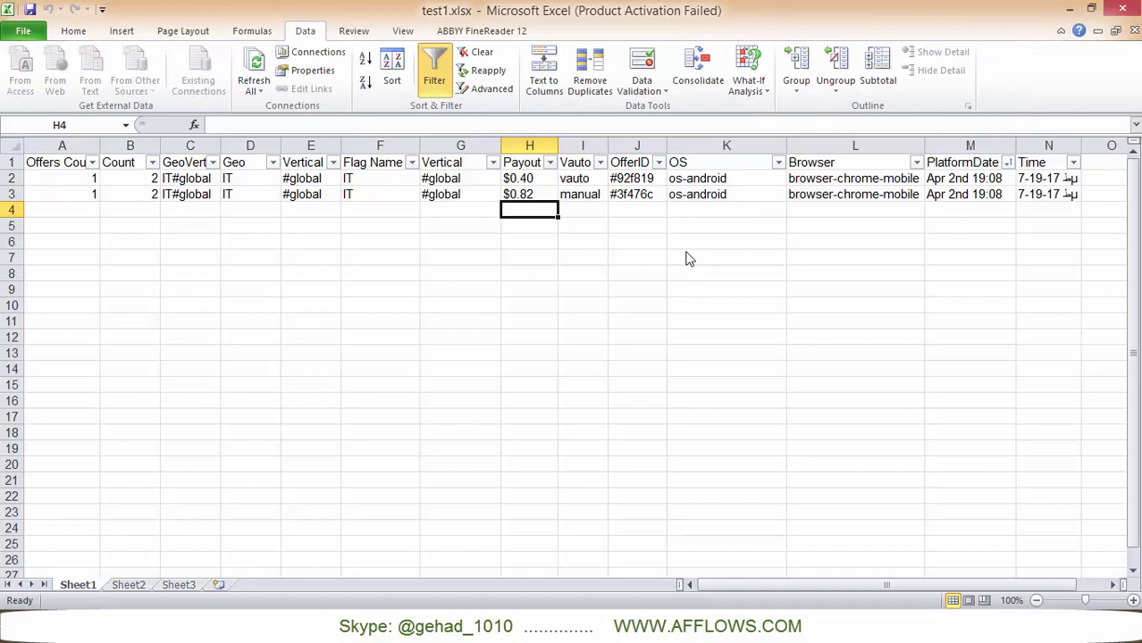
Import the report CSV from Debug\reports via From Text, dismissing the activation warning.
key(ctrl+alt+F5)
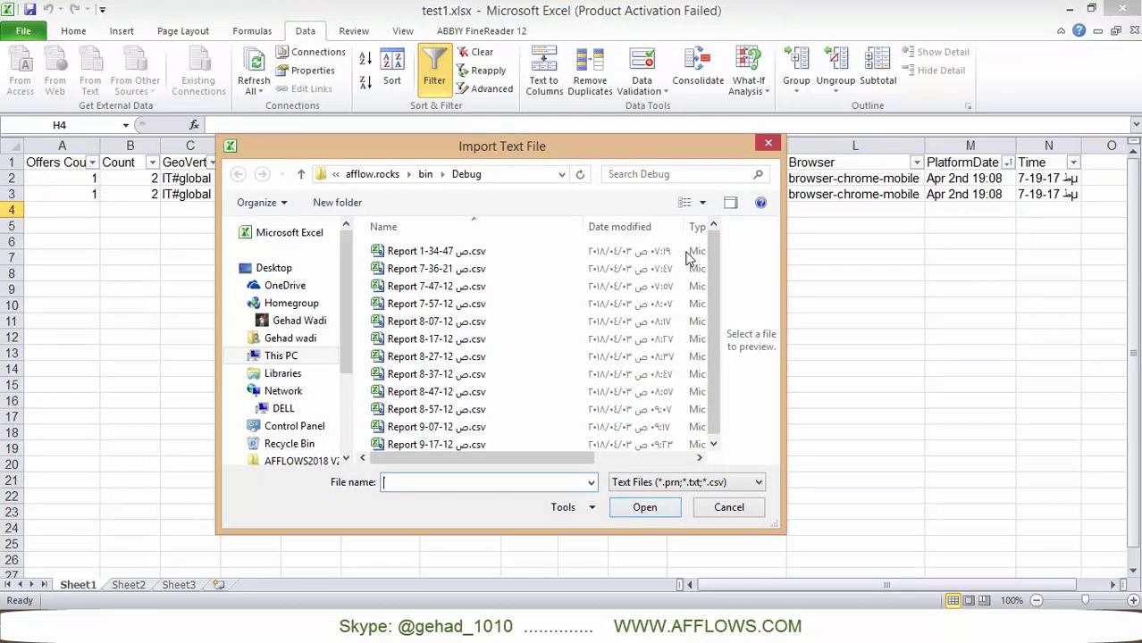
key(alt+d)
text(D:\Dropbox\Afflow monster 2018\Debug\reports)
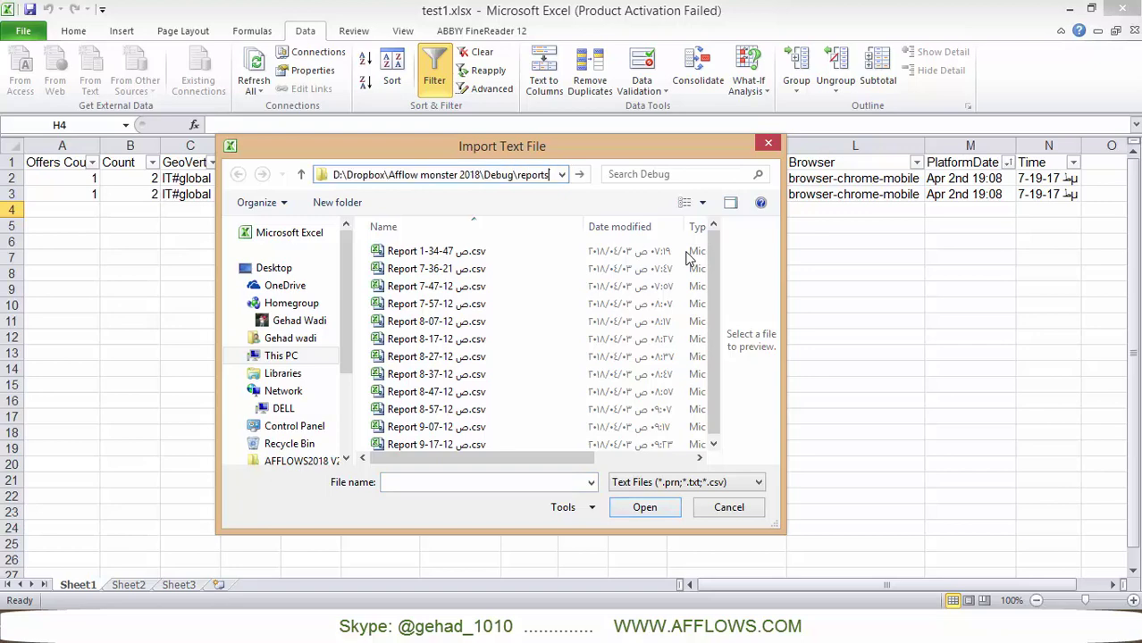
key(Return)
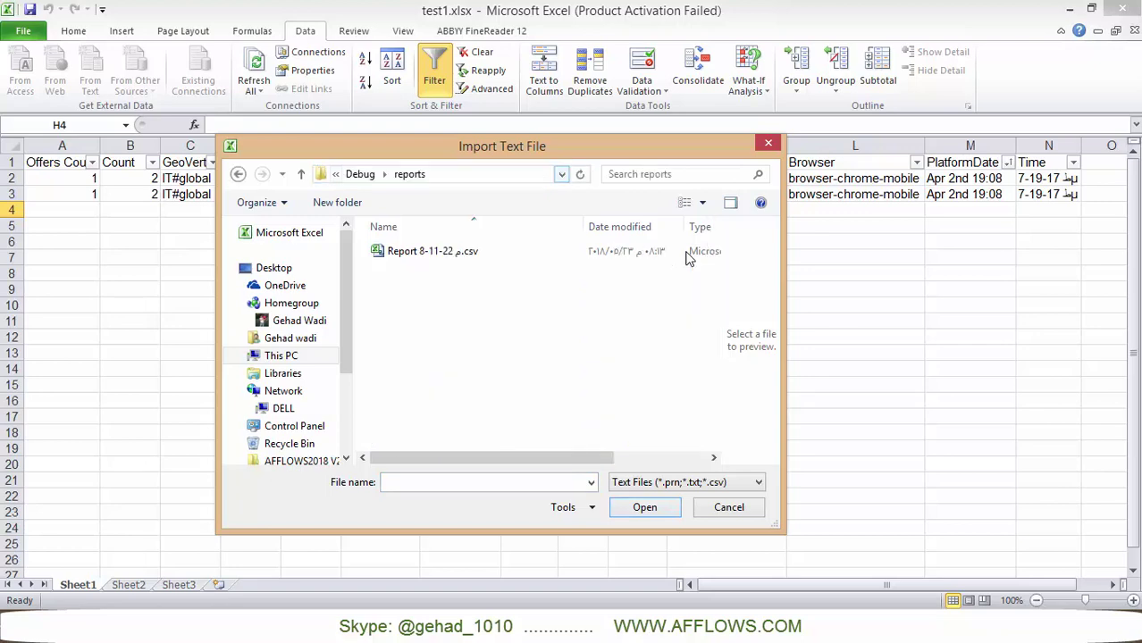
click(688, 257)
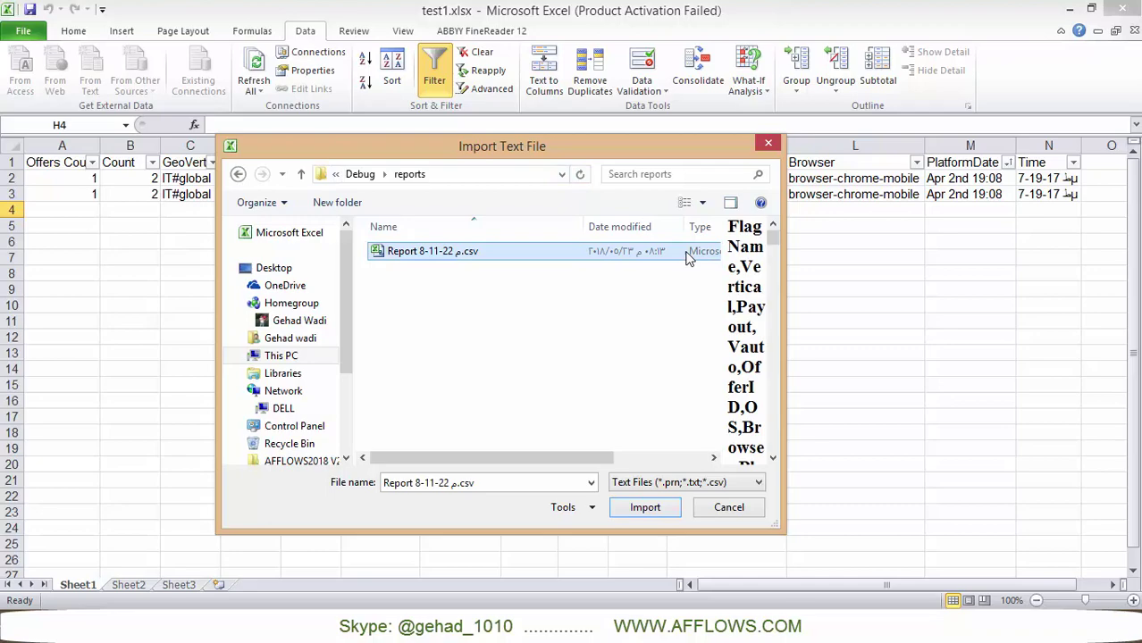
double_click(689, 258)
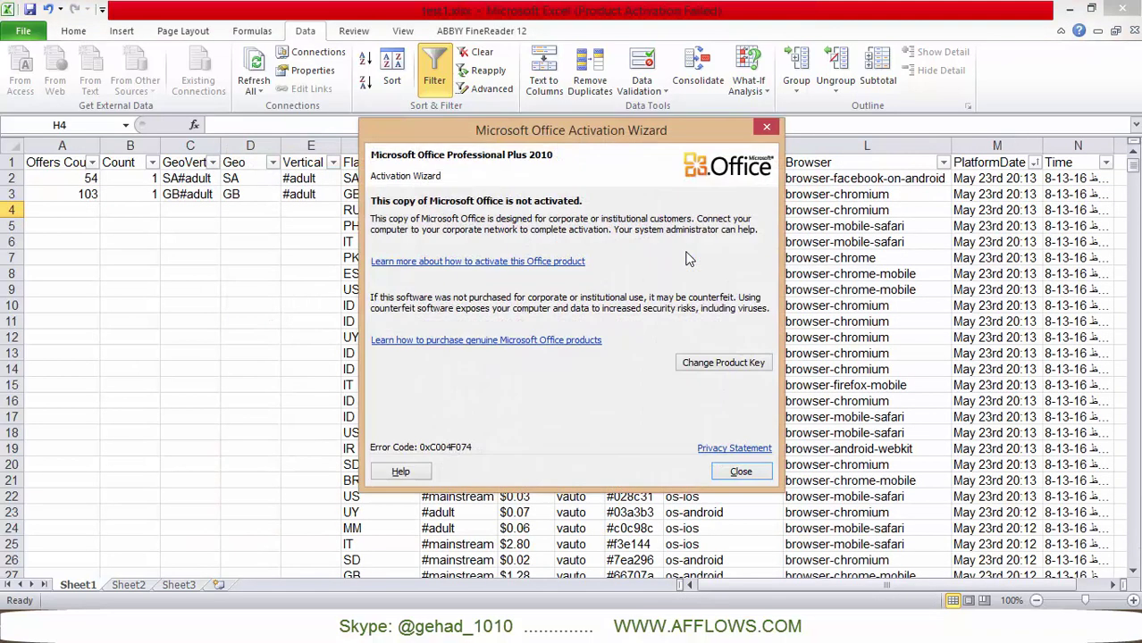
key(Escape)
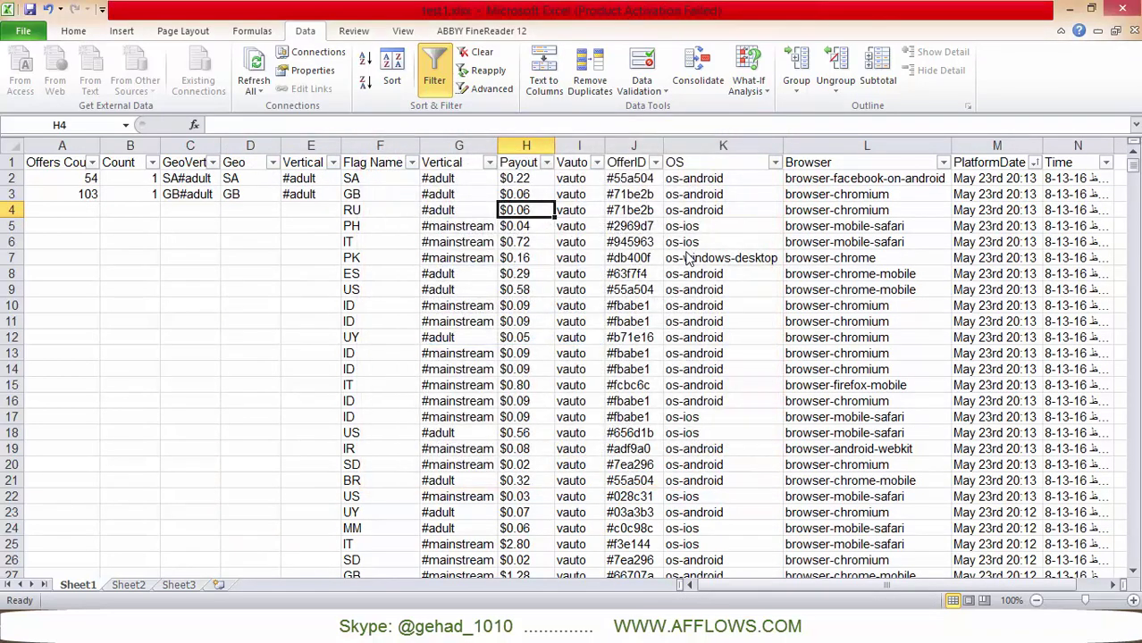
Select the formula cells A2 to E2.
key(Right)
key(Down)
key(Down)
key(Down)
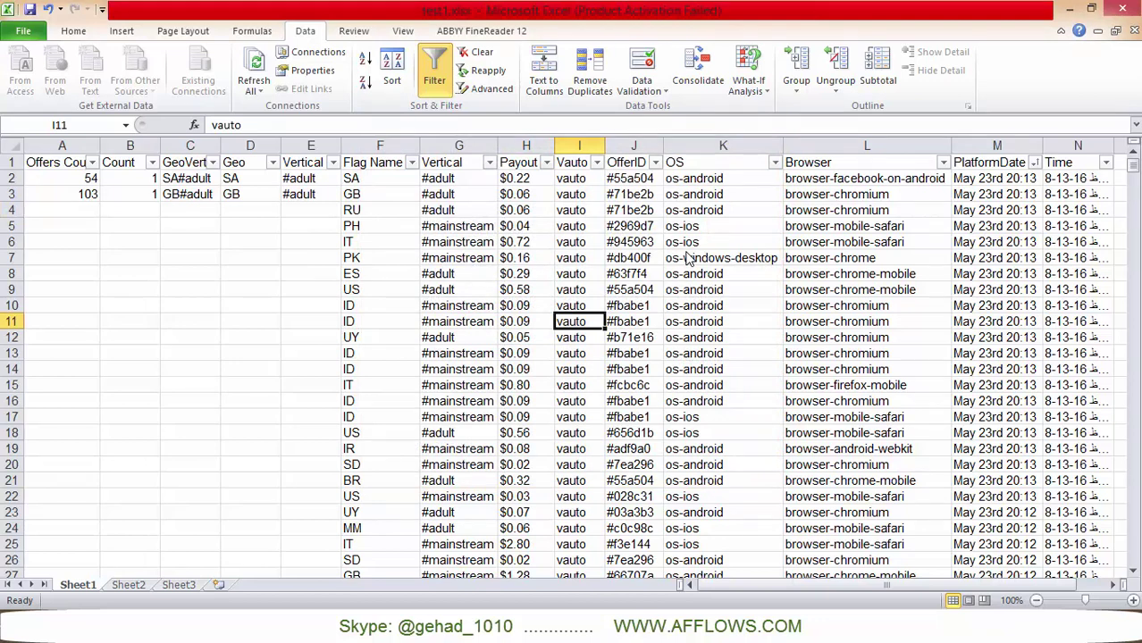
key(Left)
key(Left)
key(Left)
key(Up)
key(Up)
key(Up)
key(shift+Left)
key(shift+Left)
key(shift+Left)
key(shift+Left)
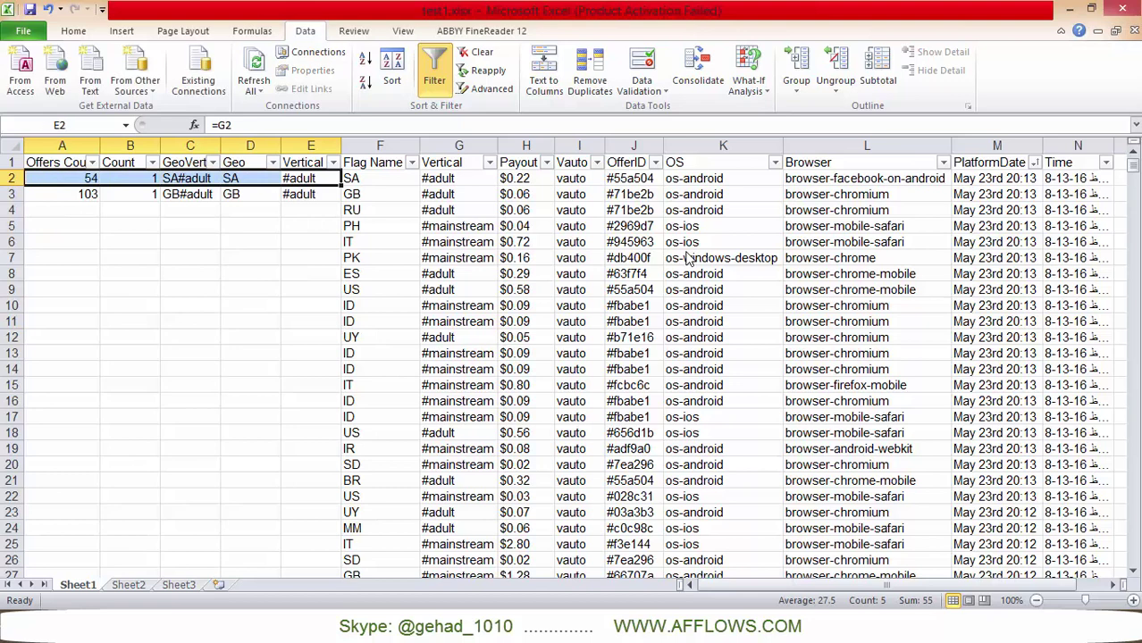
Fill the A–E count and geo-vertical formulas down through every imported lead row.
key(shift+Down)
key(ctrl+d)
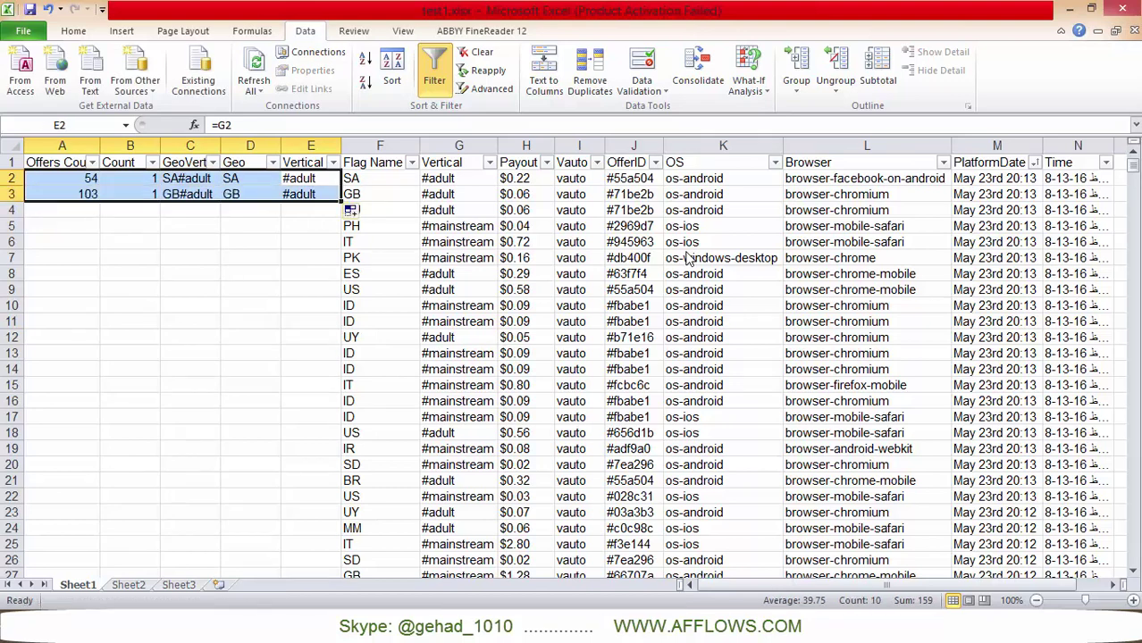
key(ctrl+shift+Down)
key(ctrl+d)
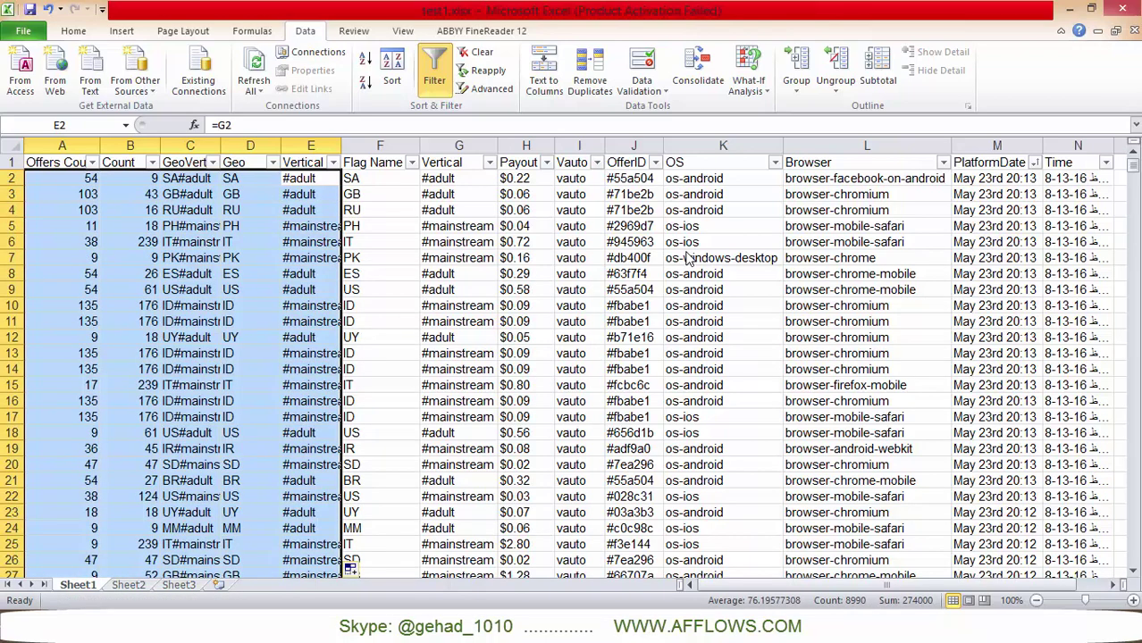
key(Down)
key(Down)
key(Down)
key(Down)
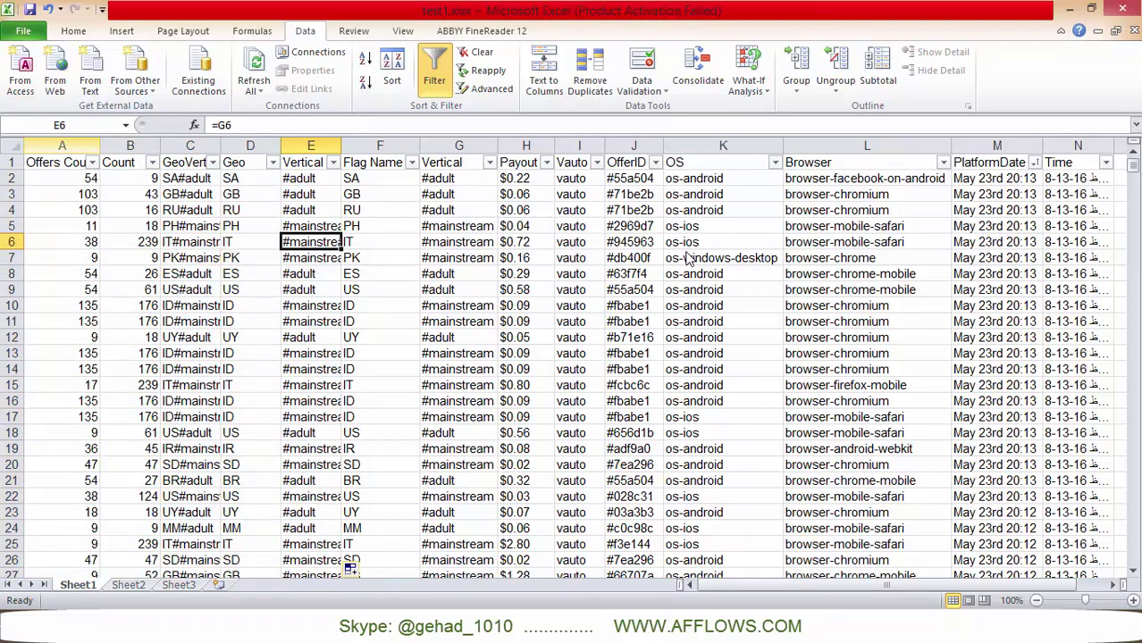
key(ctrl+Home)
key(ctrl+shift+Down)
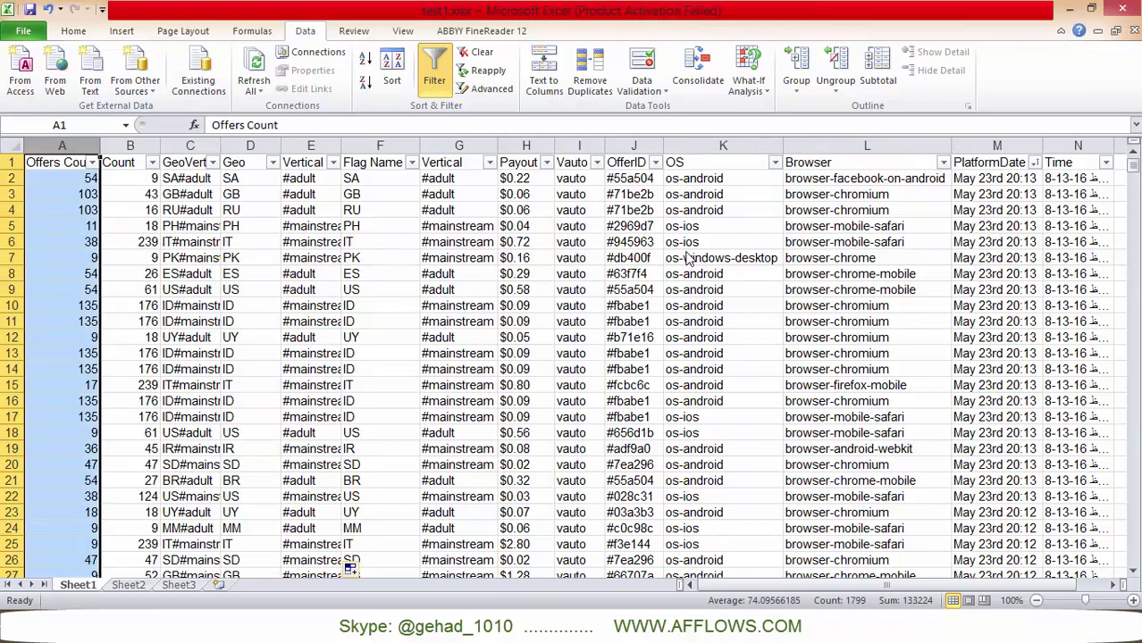
key(Right)
key(Right)
key(Right)
key(Down)
key(Down)
key(Down)
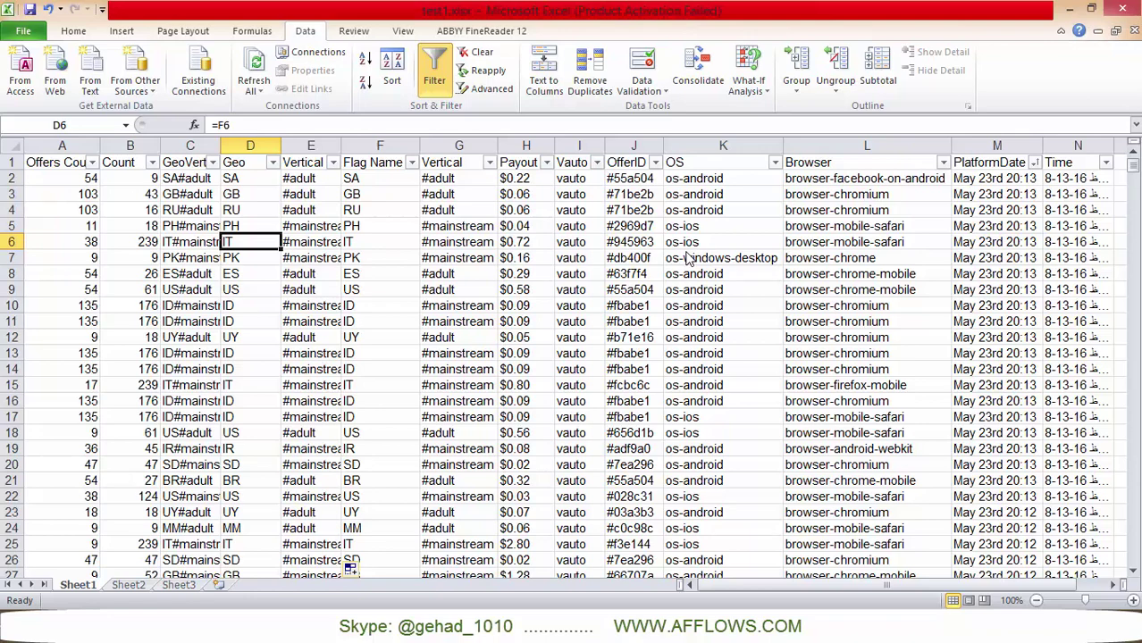
Review the first lead's OfferID, Vertical, Flag Name and its COUNTIF, GeoVertical and Offers Count formulas.
key(ctrl+z)
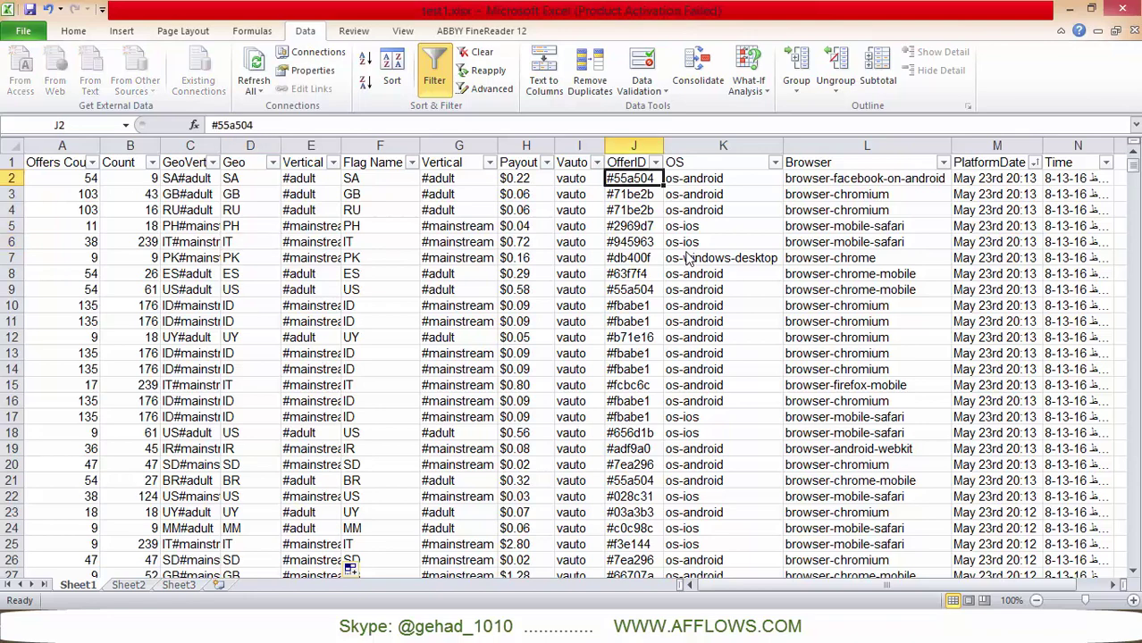
key(ctrl+z)
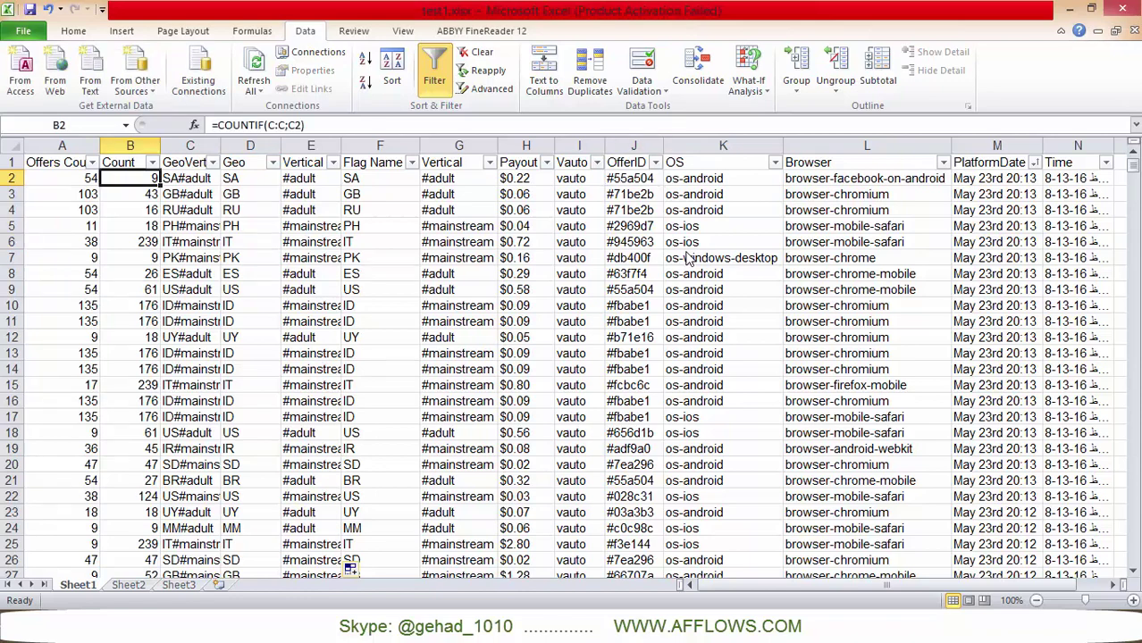
key(ctrl+z)
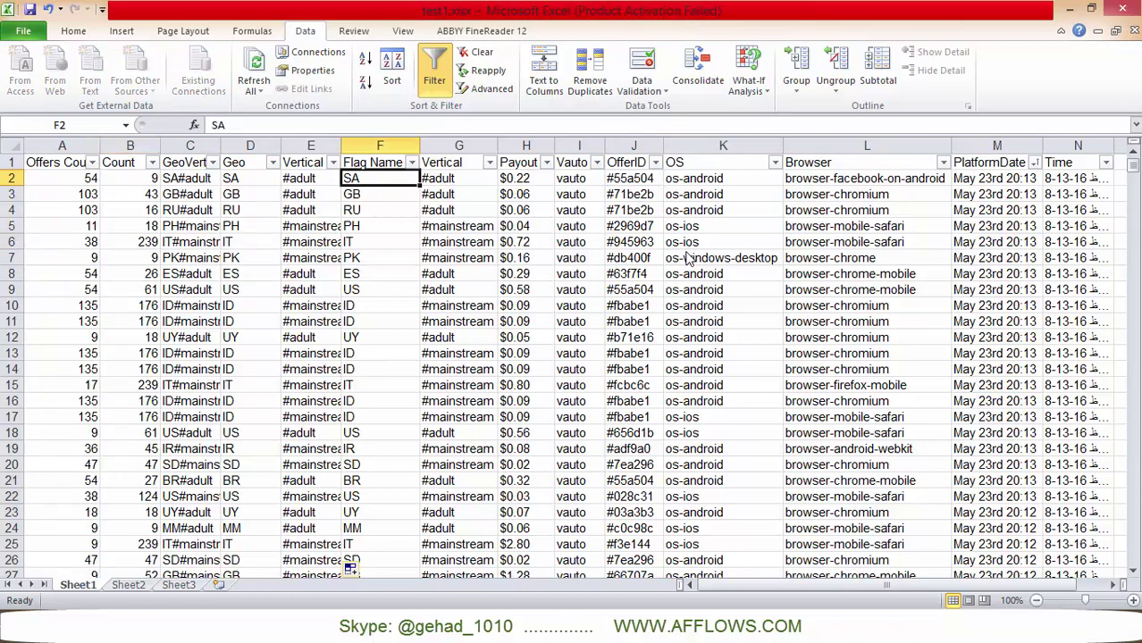
key(ctrl+z)
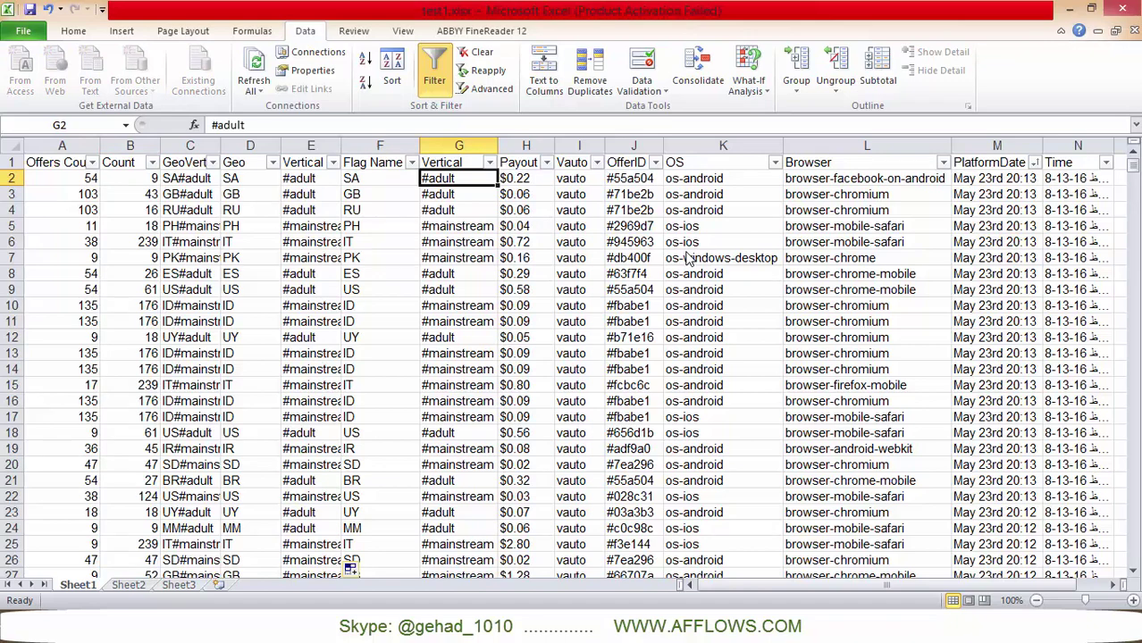
key(ctrl+z)
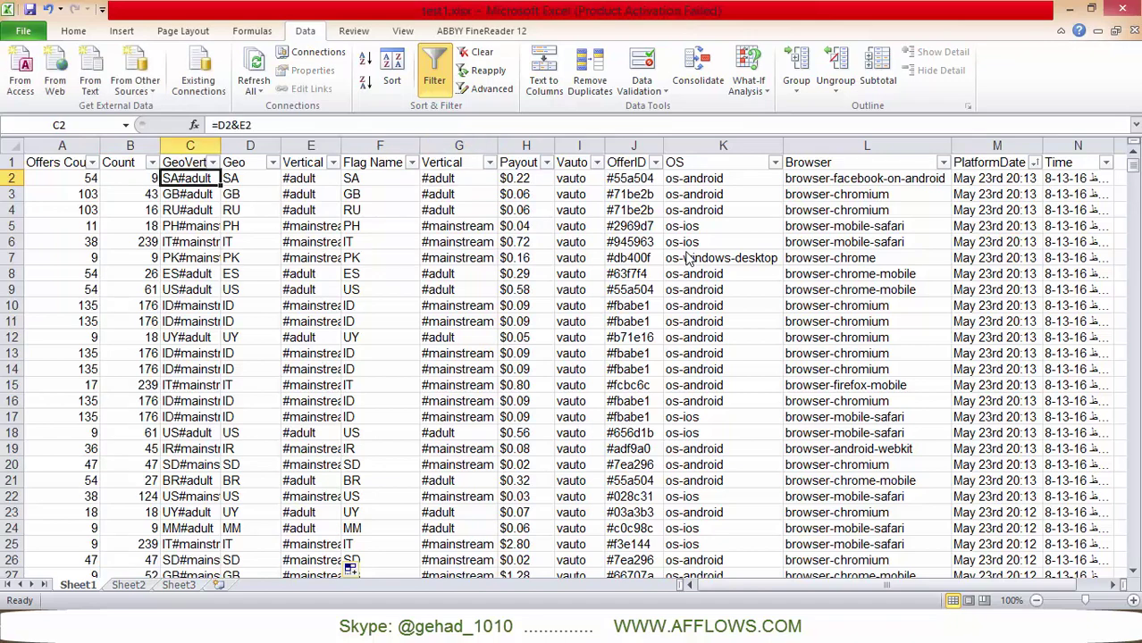
key(ctrl+z)
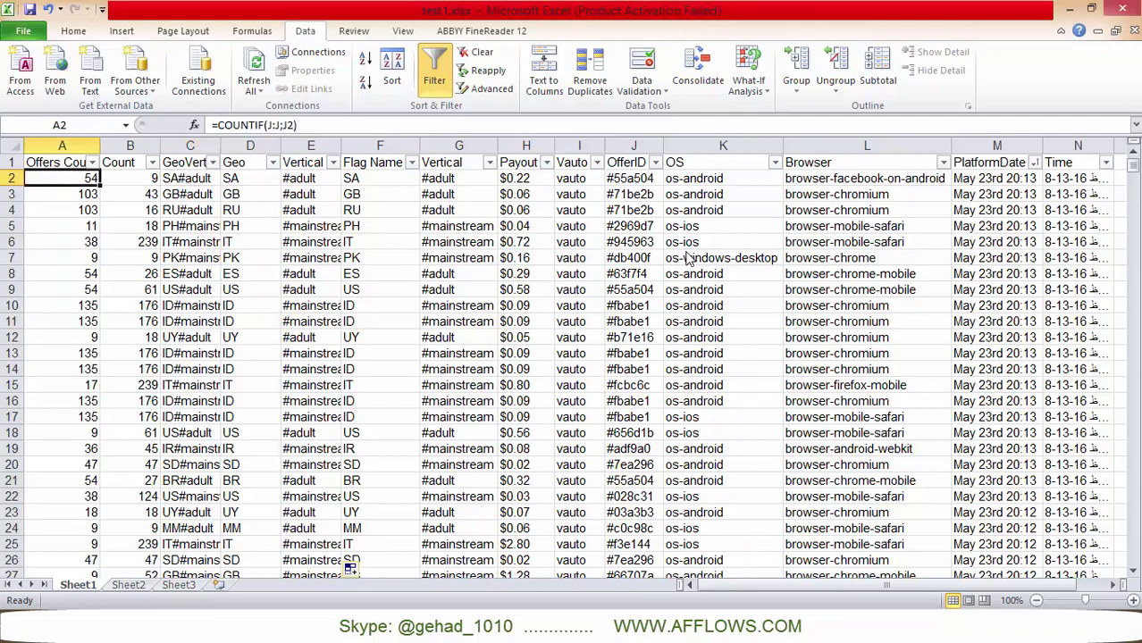
key(ctrl+z)
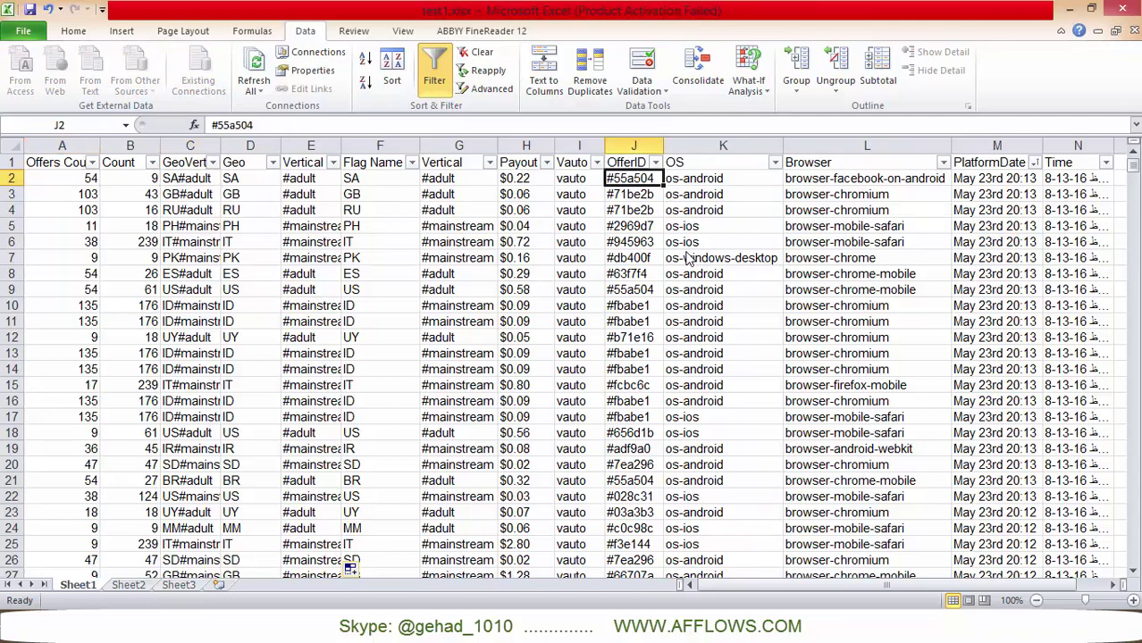
Sort the leads by Offers Count, largest to smallest, and check row 3's formula.
click(92, 163)
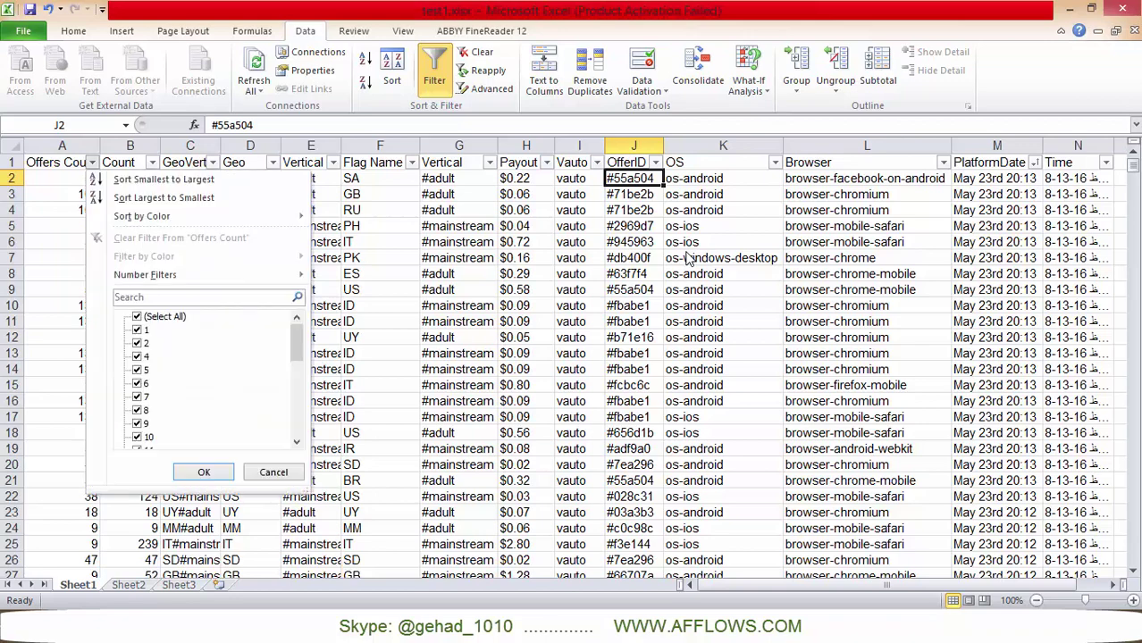
key(Down)
key(Down)
key(Return)
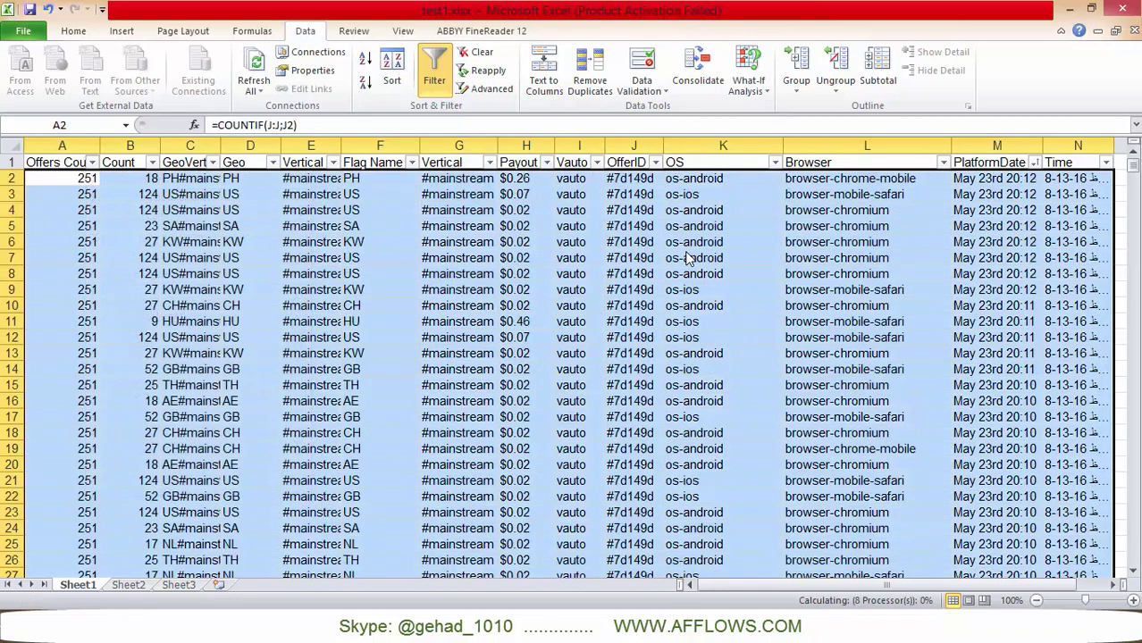
key(Down)
key(Home)
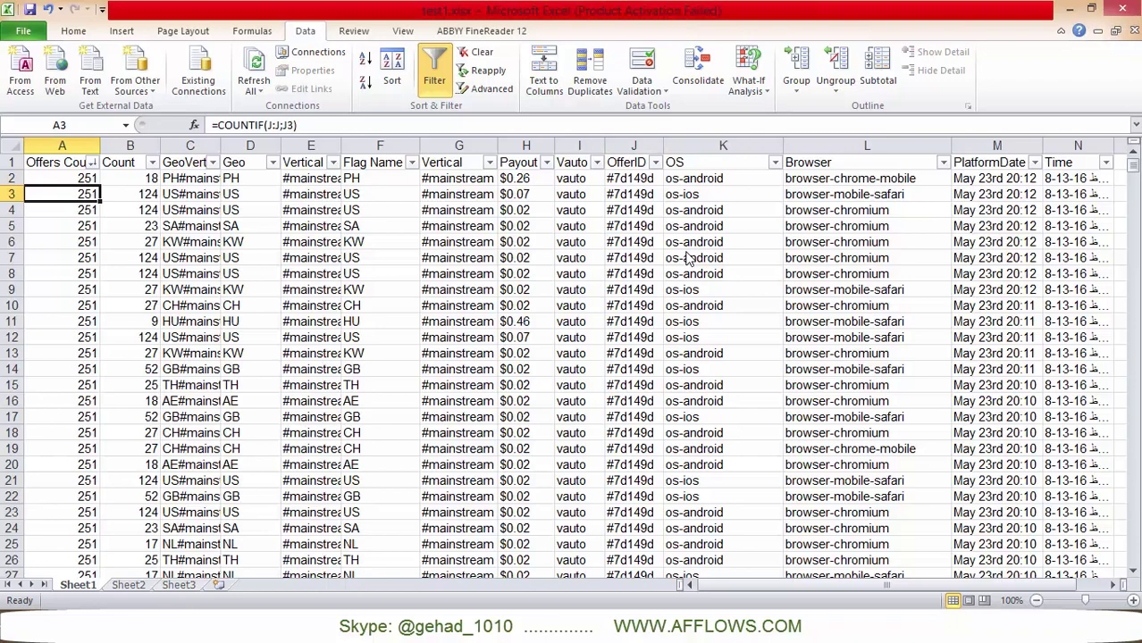
Inspect top offer #7d149d's OfferID, vertical and geos, plus the Count formula in B2.
key(ctrl+z)
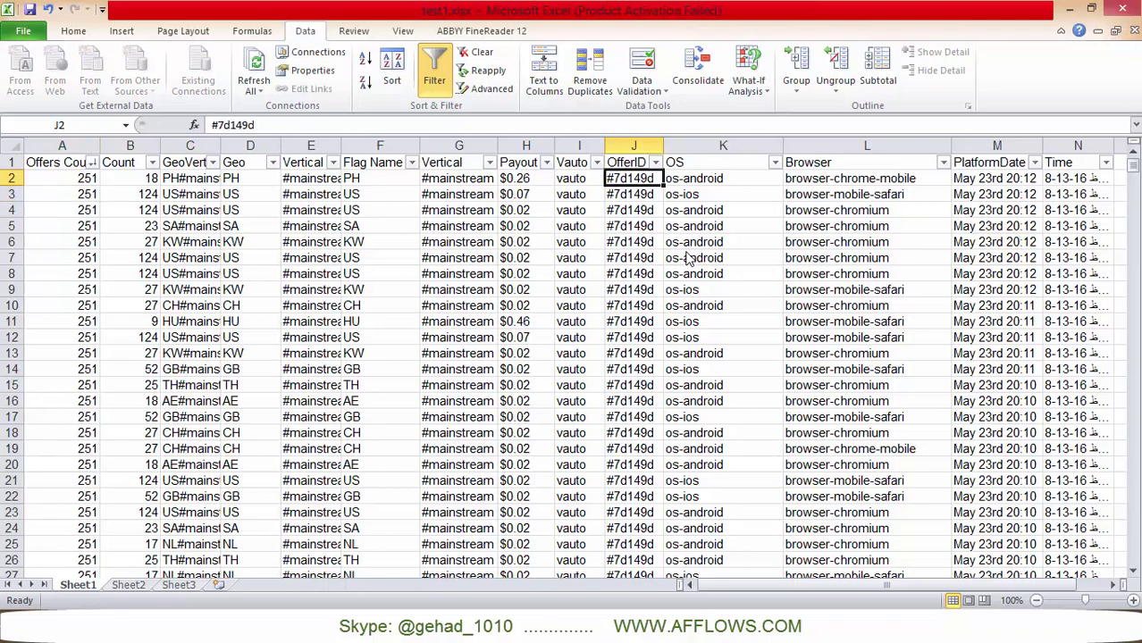
key(ctrl+z)
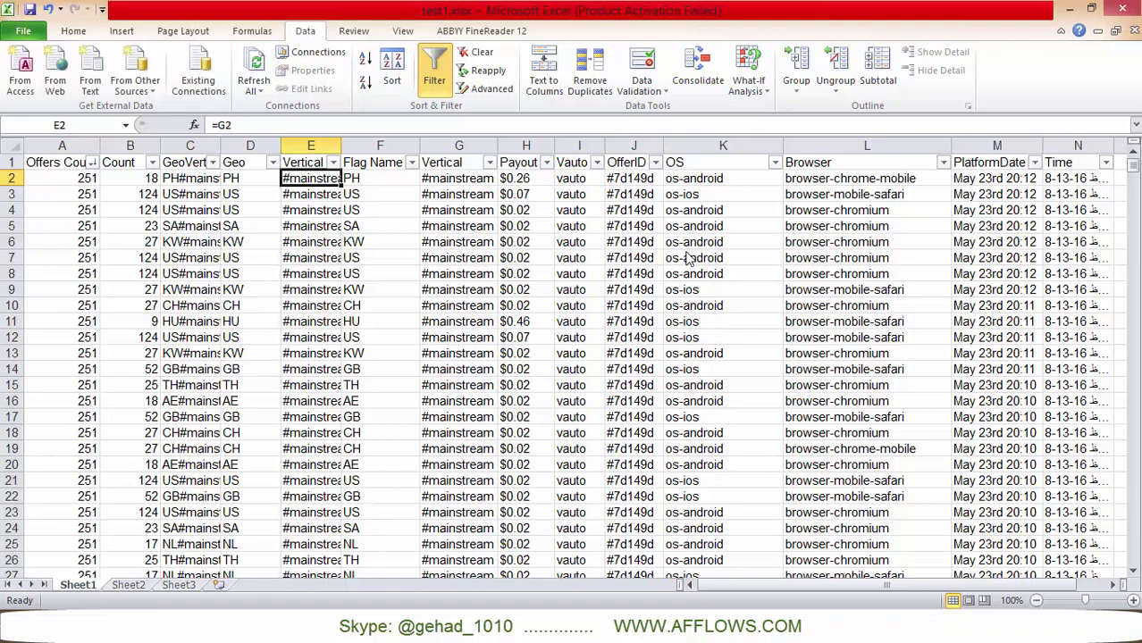
key(Left)
key(Down)
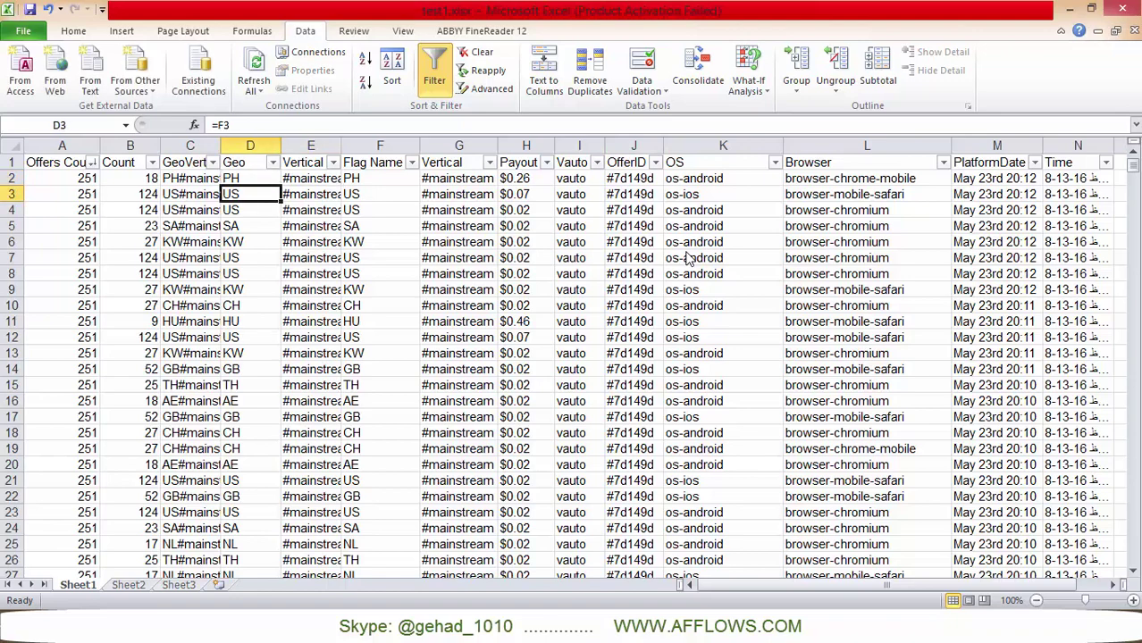
key(Down)
key(Down)
key(Down)
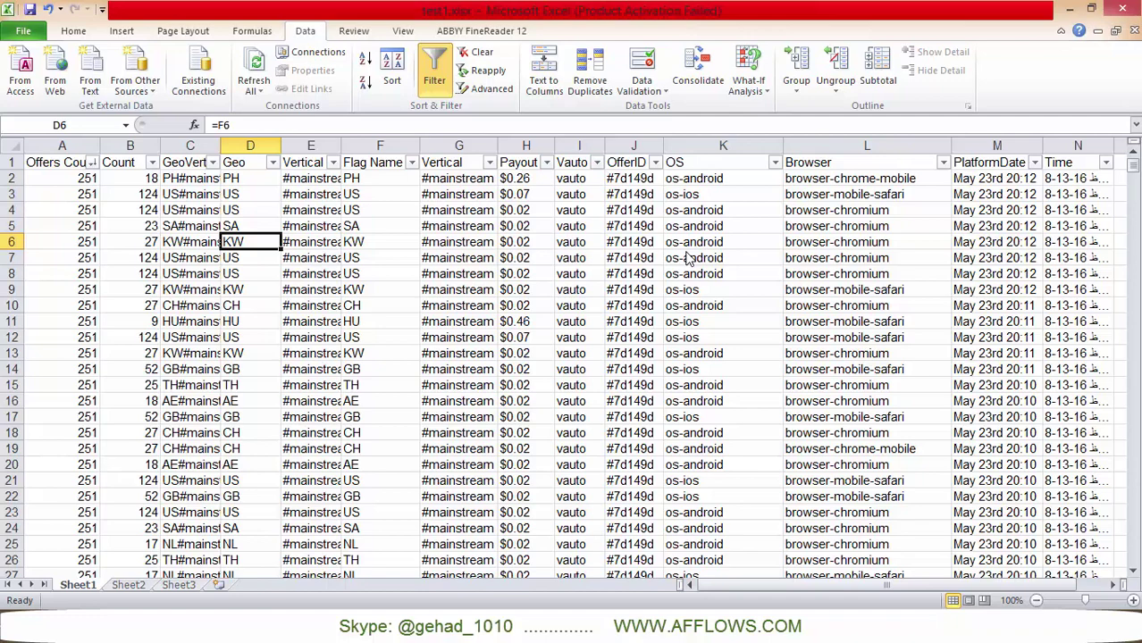
key(ctrl+Home)
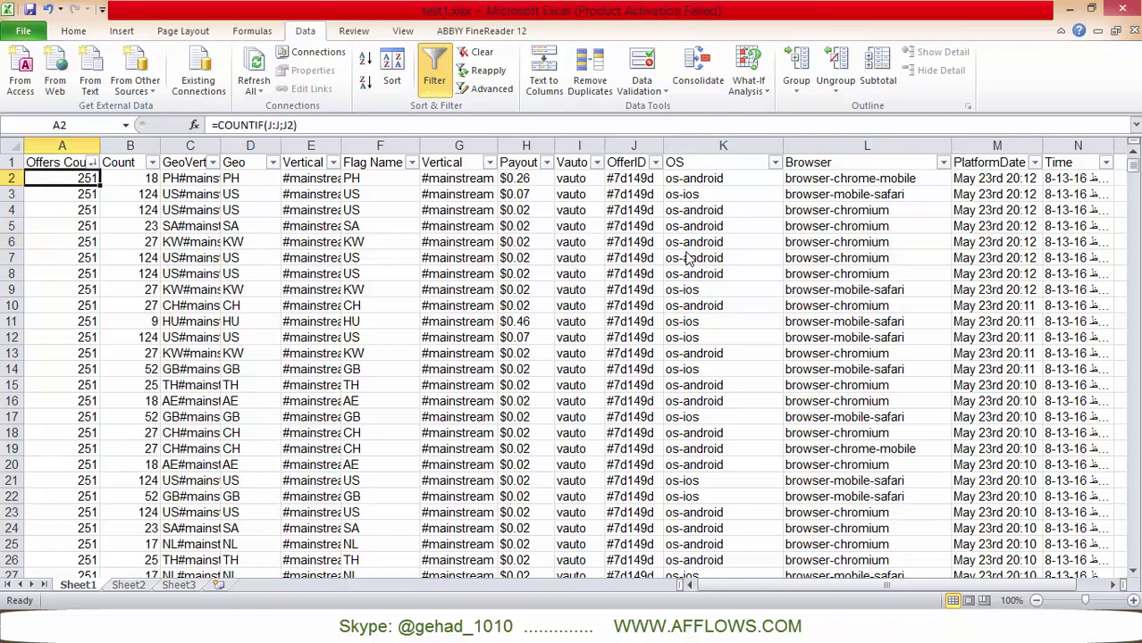
key(Right)
key(Right)
key(Right)
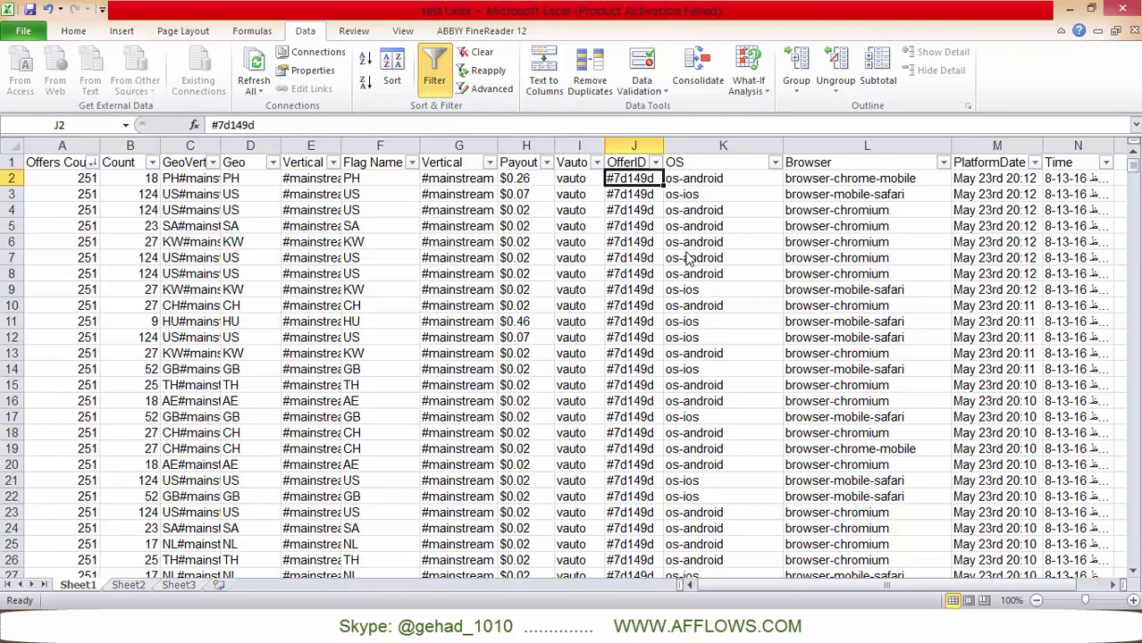
key(Left)
key(Left)
key(Left)
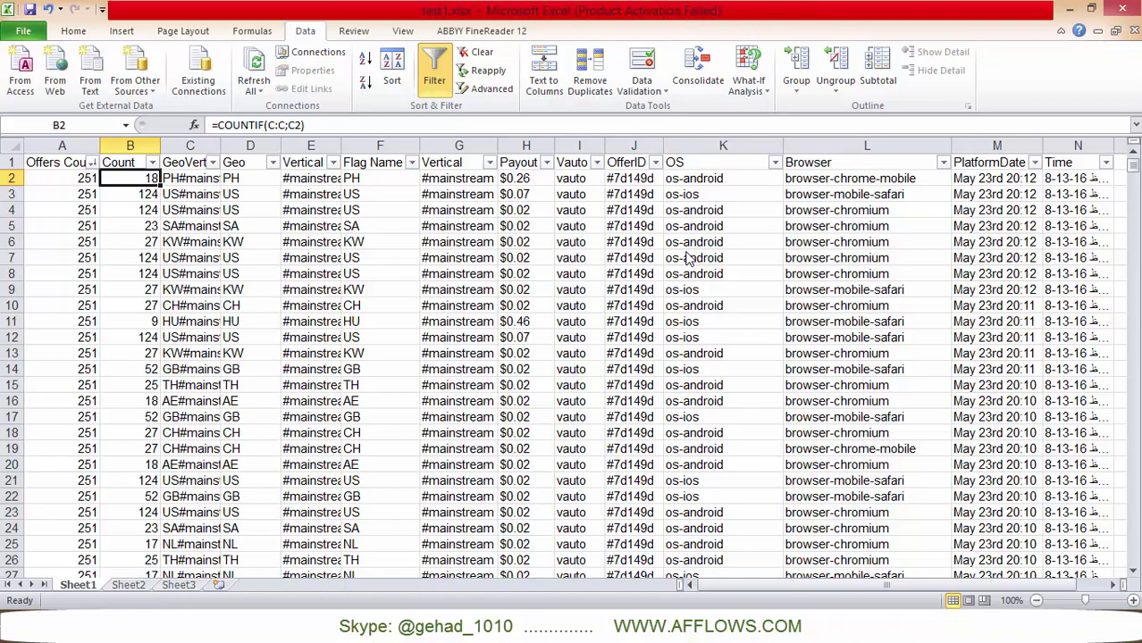
Sort leads by Count, largest first, and check the top leads' payout, OS and browser.
key(alt+Down)
key(Down)
key(Down)
key(Return)
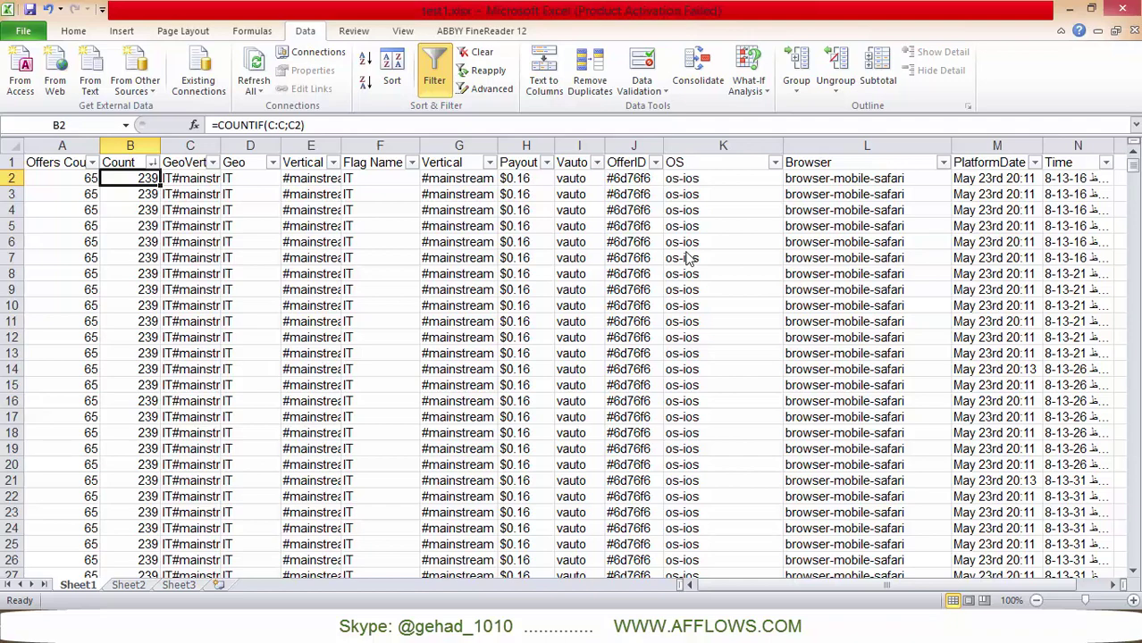
key(Right)
key(Right)
key(Right)
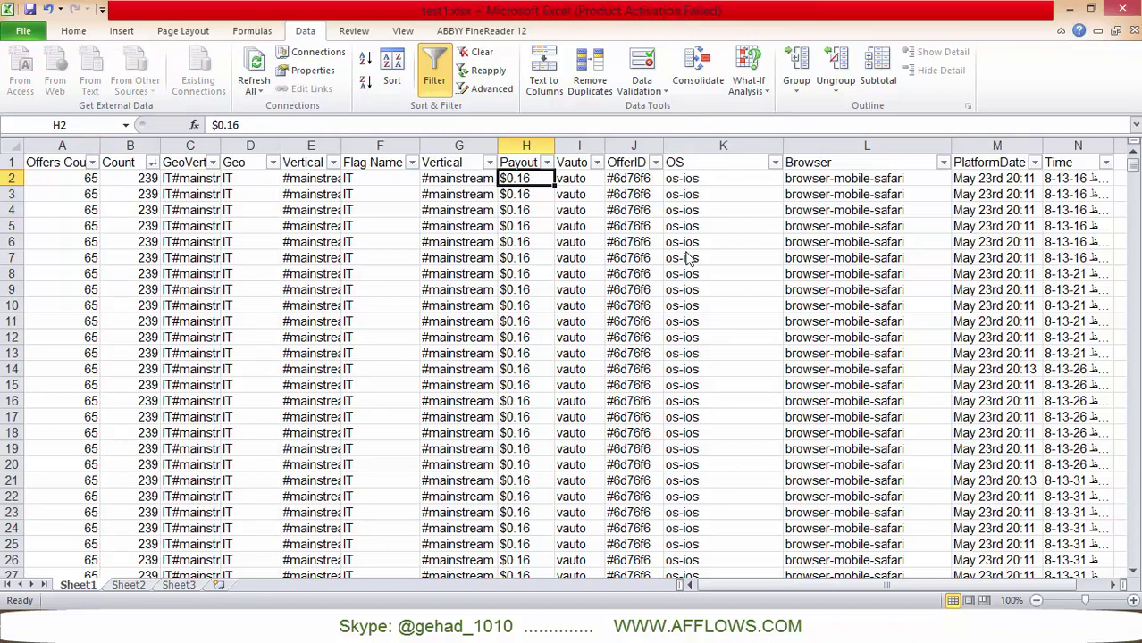
key(Right)
key(Right)
key(Right)
key(Down)
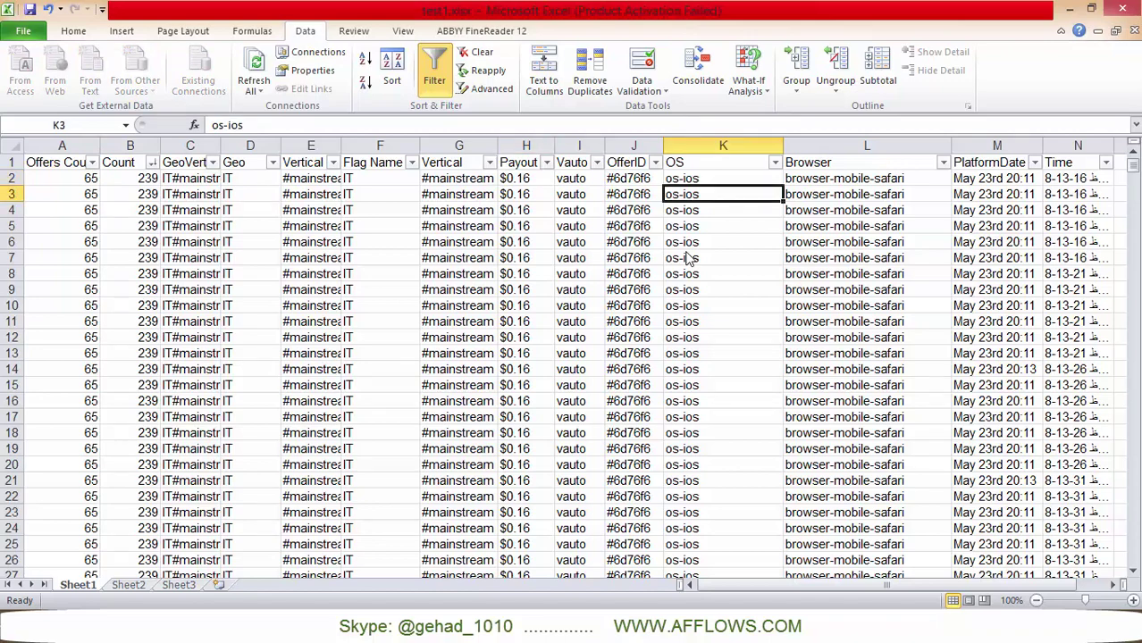
key(Up)
key(Right)
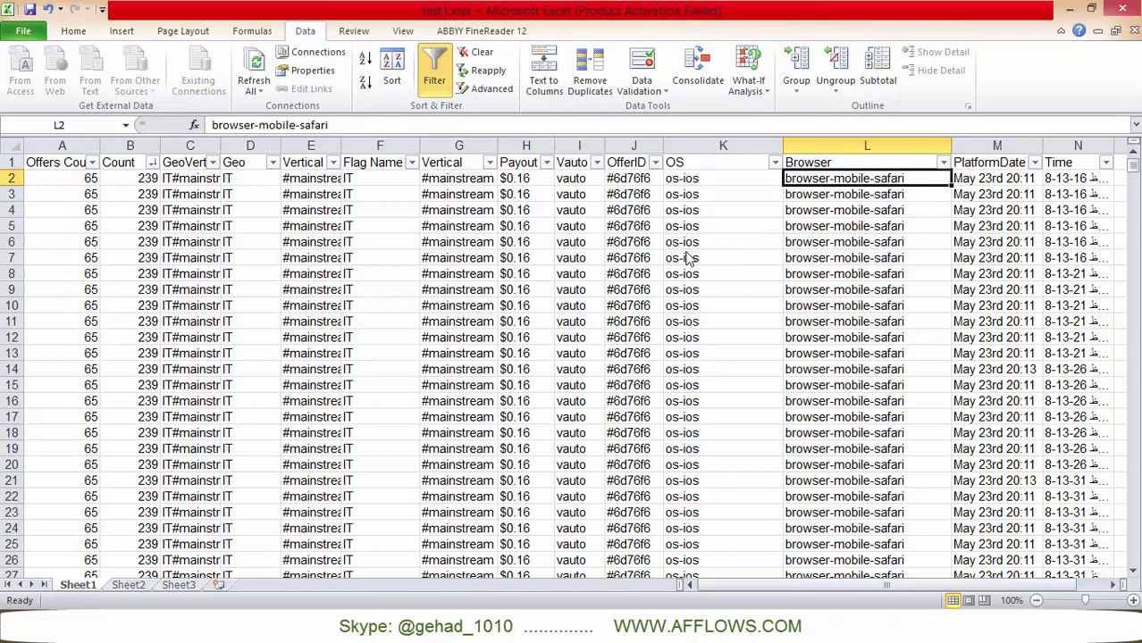
Scroll down to compare the #b6bfc1 and #6d76f6 OfferID rows and the GeoVertical in C65.
scroll(688, 258, down, 4)
scroll(688, 258, down, 2)
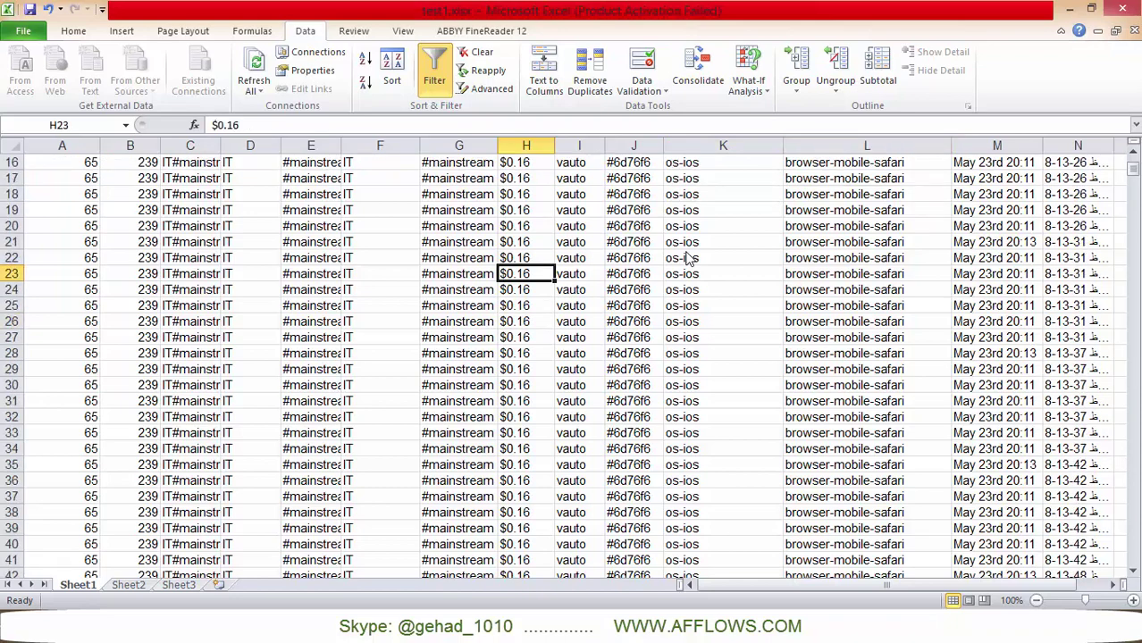
scroll(688, 259, down, 3)
scroll(688, 258, down, 6)
scroll(688, 258, down, 4)
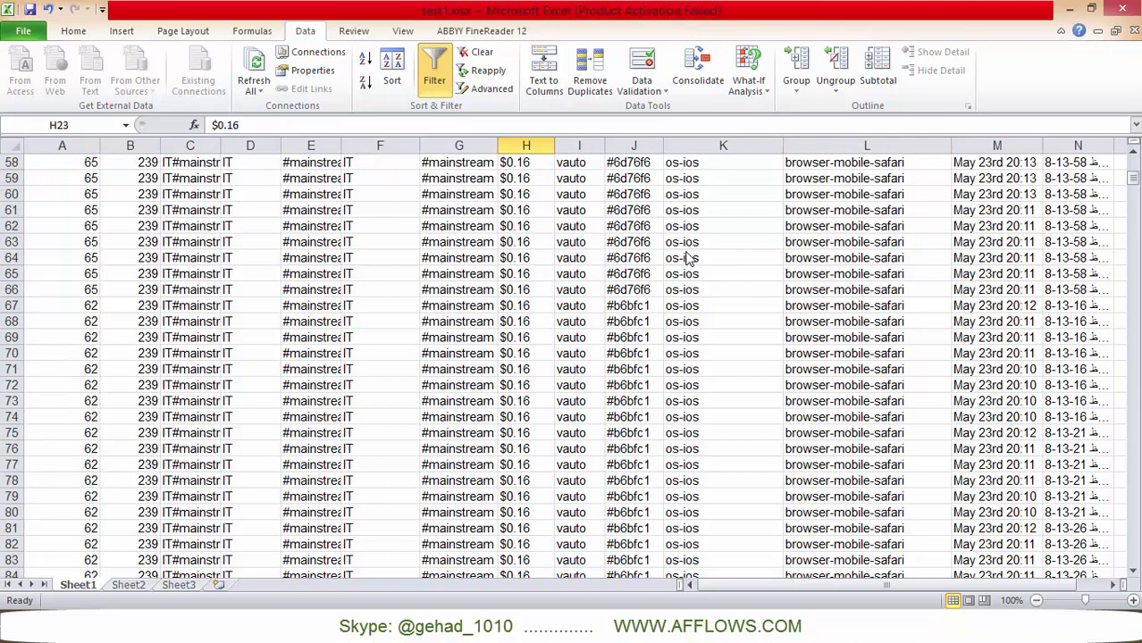
key(Up)
key(Up)
key(Up)
key(Down)
key(Down)
key(Down)
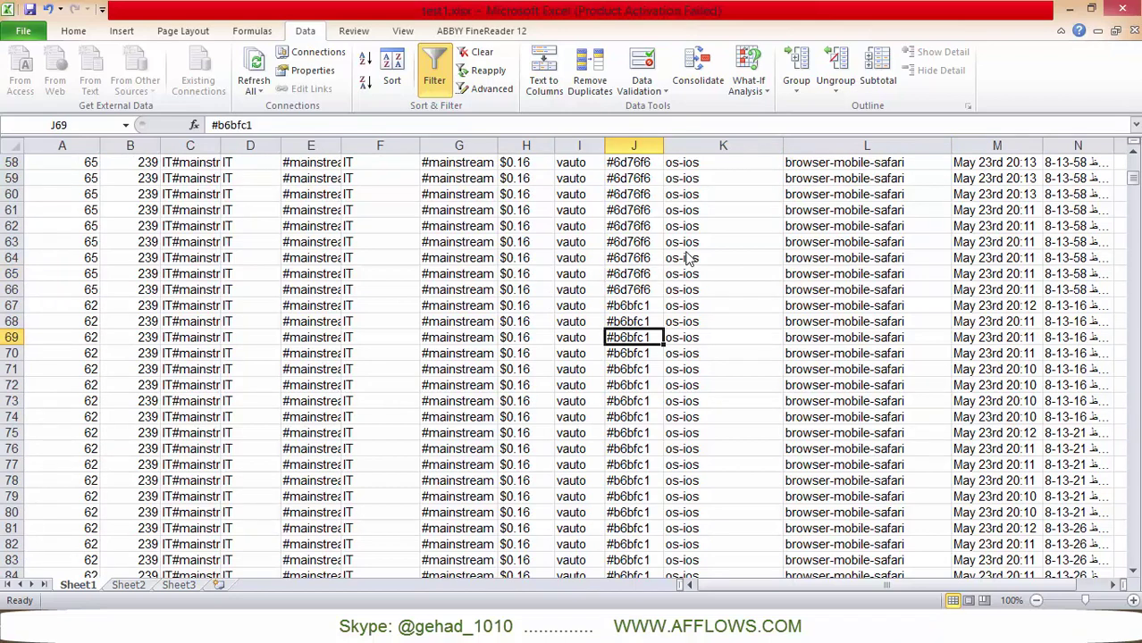
key(Up)
key(Left)
key(Left)
key(Left)
key(Right)
key(Right)
key(Right)
key(Up)
key(Up)
key(Up)
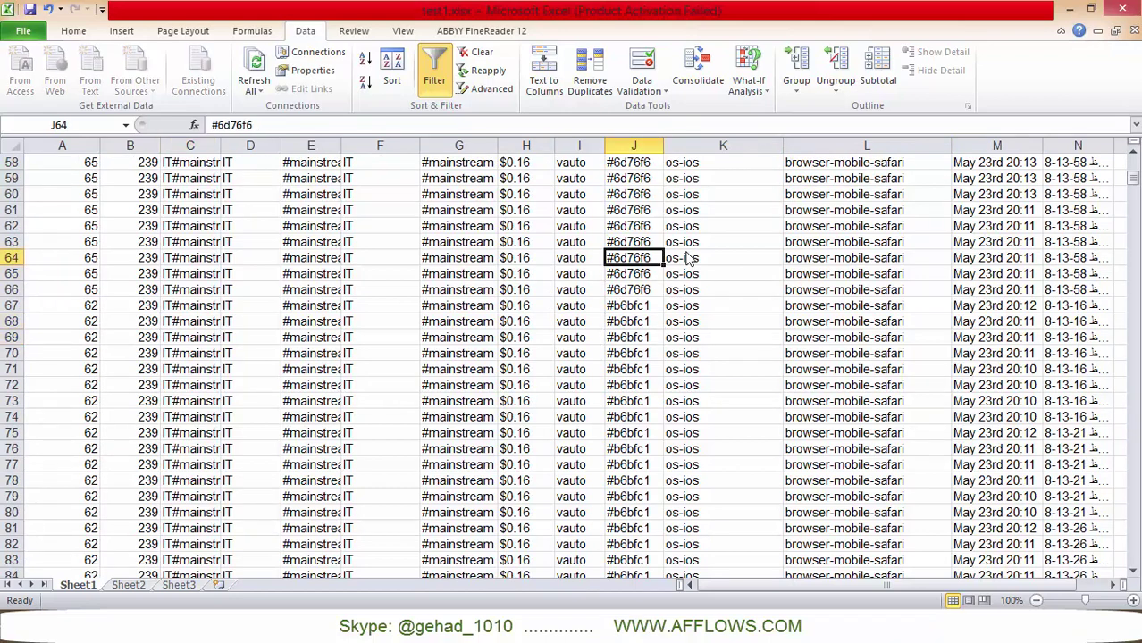
key(Down)
key(Left)
key(Left)
key(Left)
key(Right)
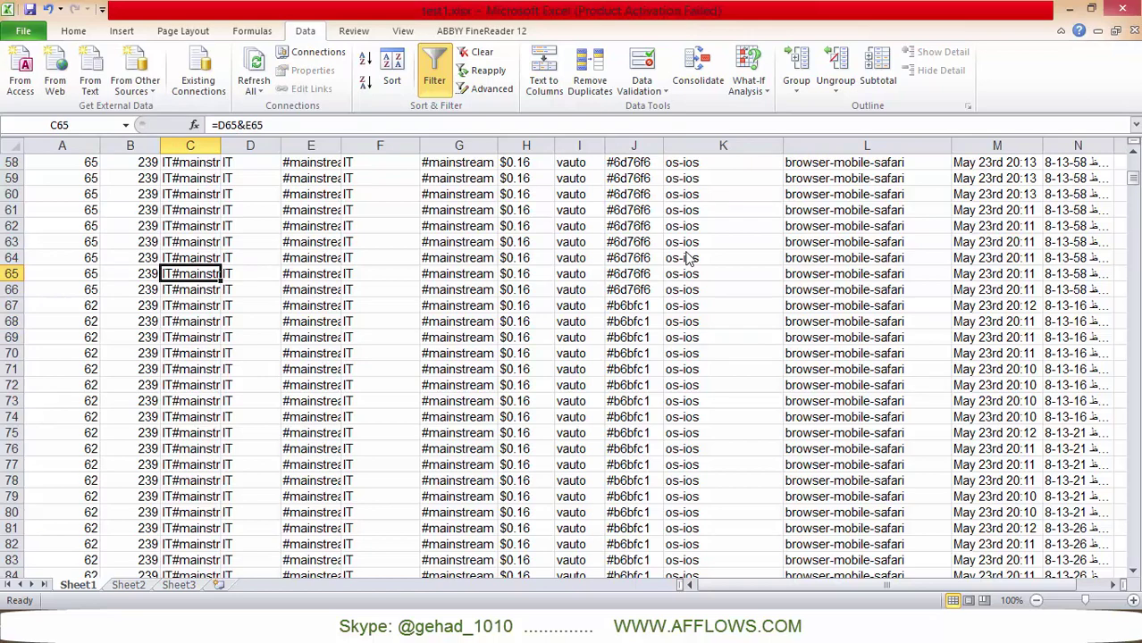
scroll(689, 258, up, 5)
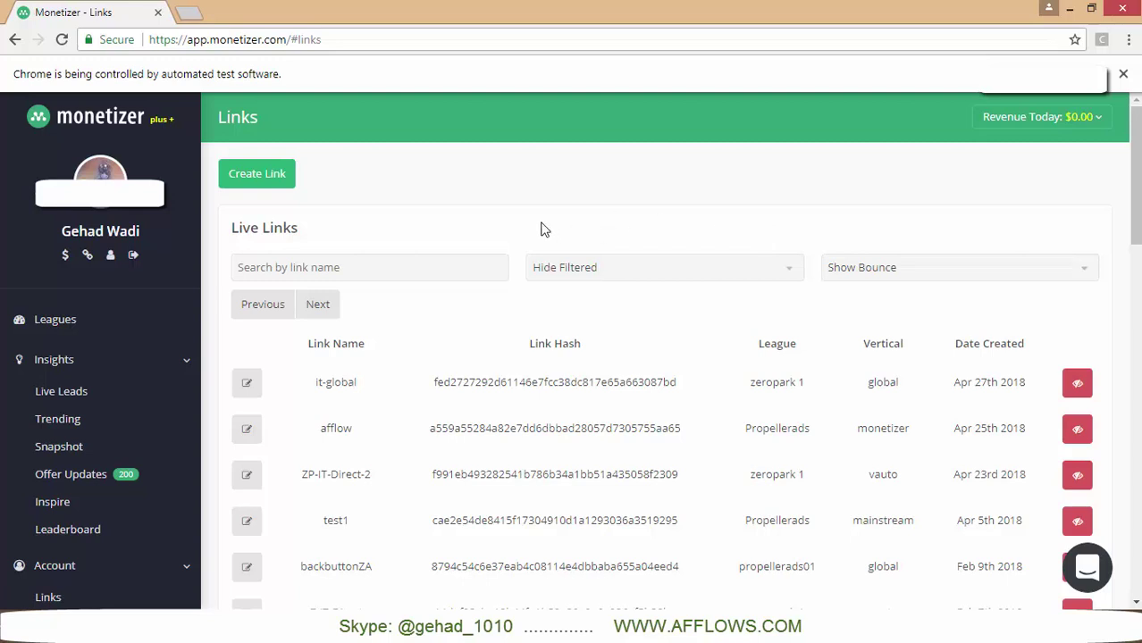
Start a new Monetizer link using the win.affunion.site domain.
click(274, 175)
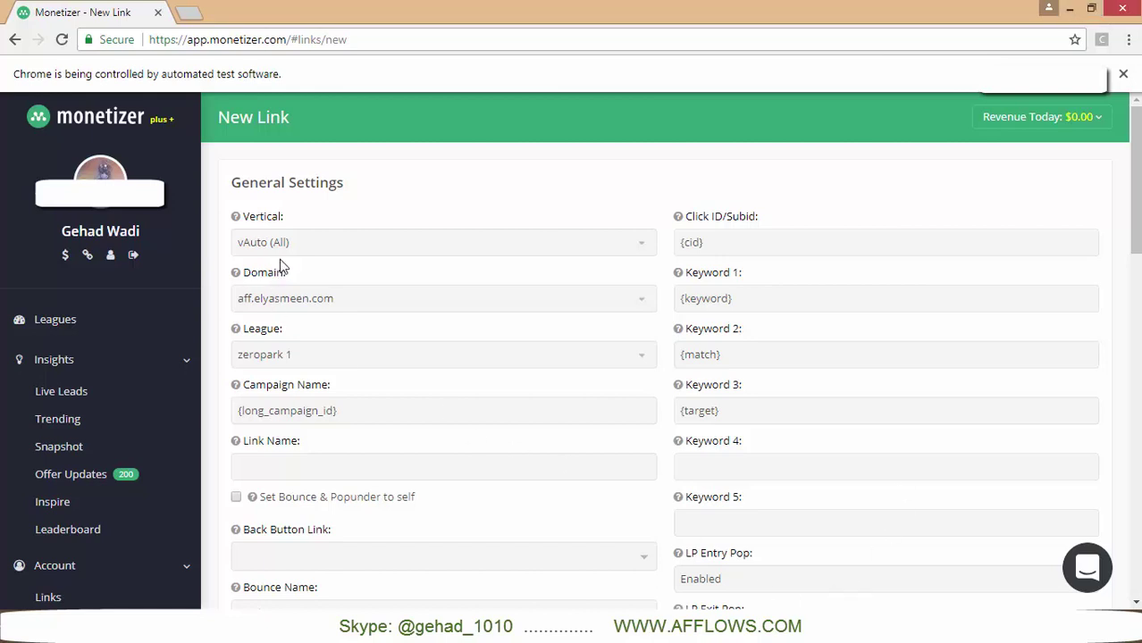
click(324, 246)
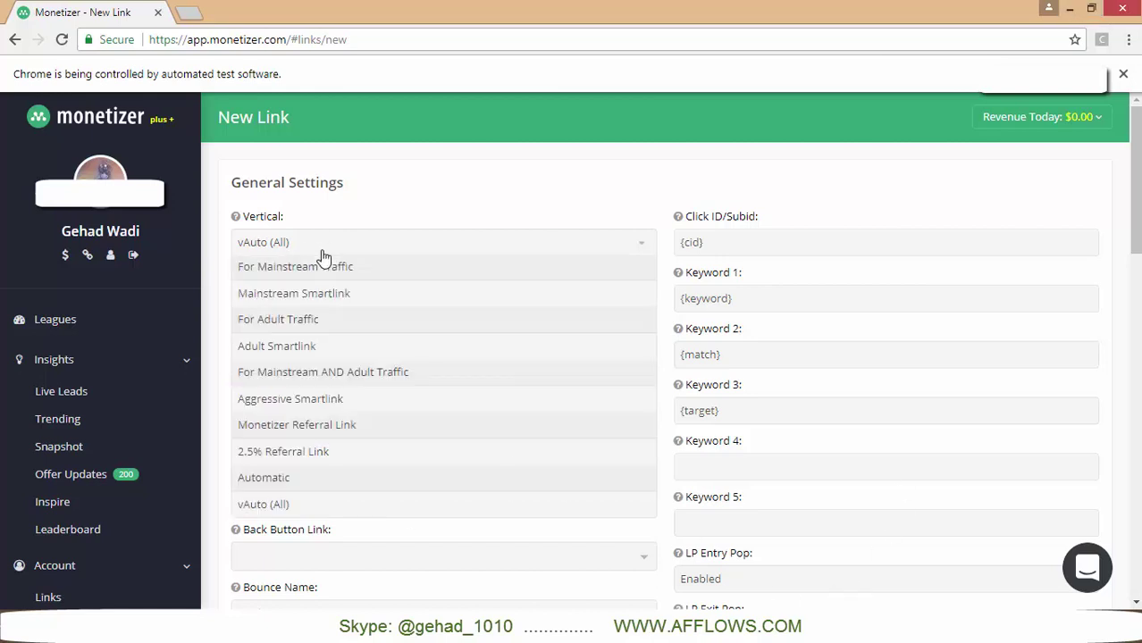
click(356, 301)
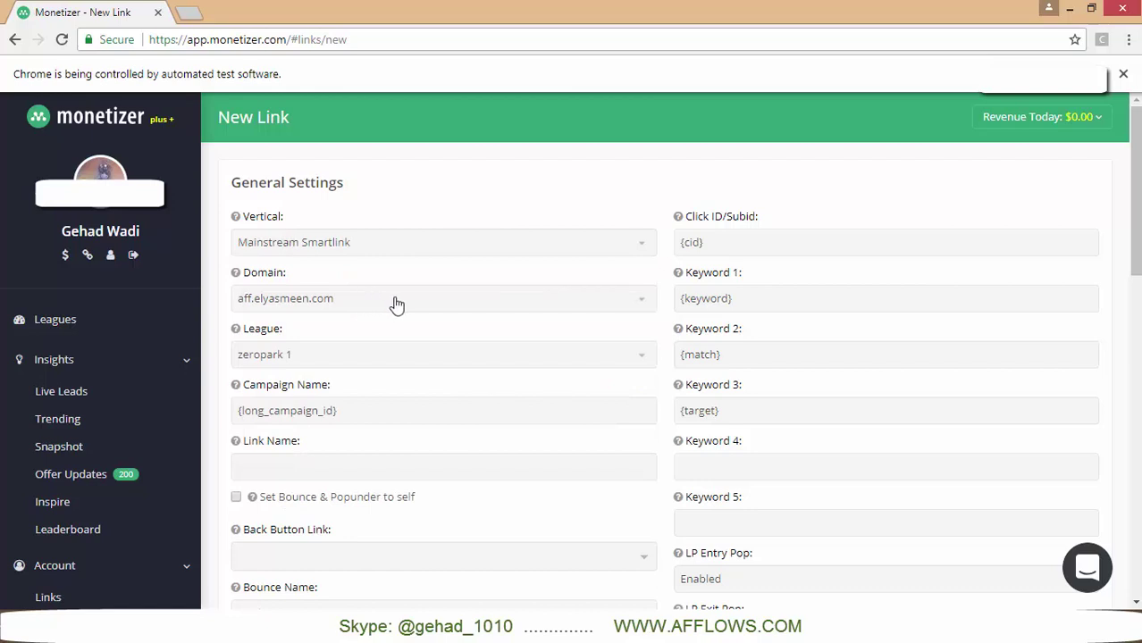
click(390, 308)
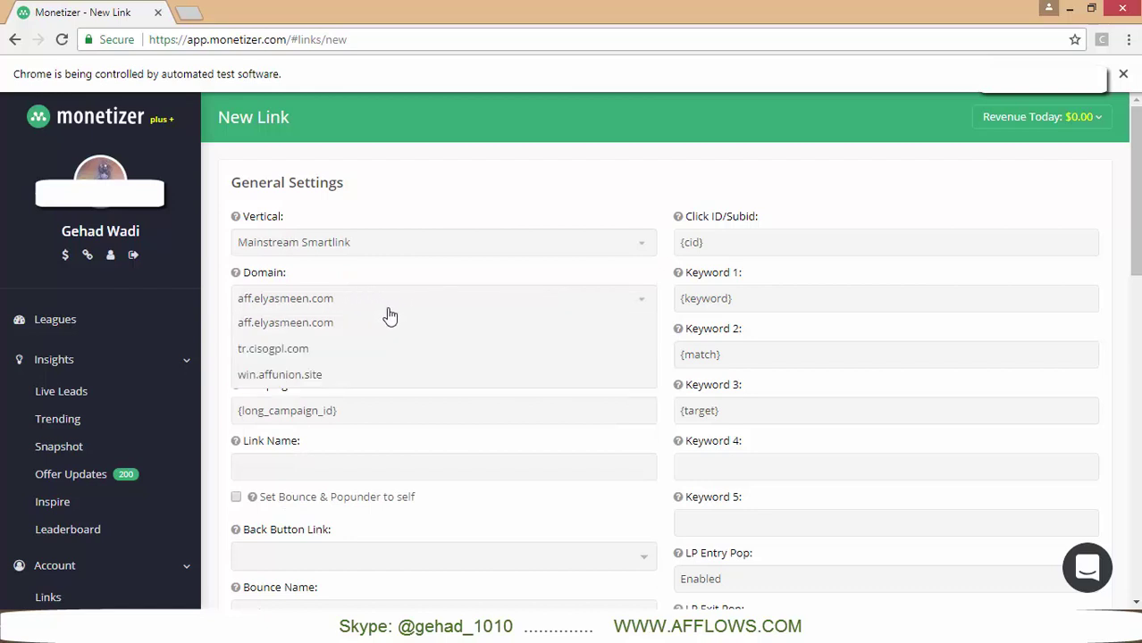
click(320, 377)
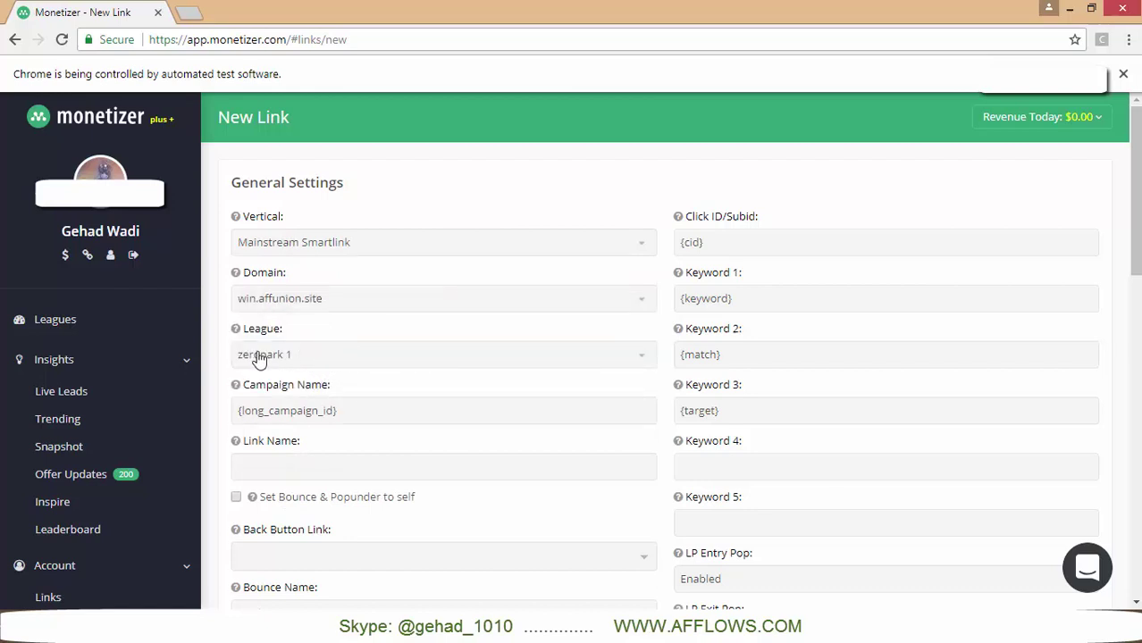
Name the campaign and link itmainstream01 and set bounce and popunder to self.
triple_click(231, 410)
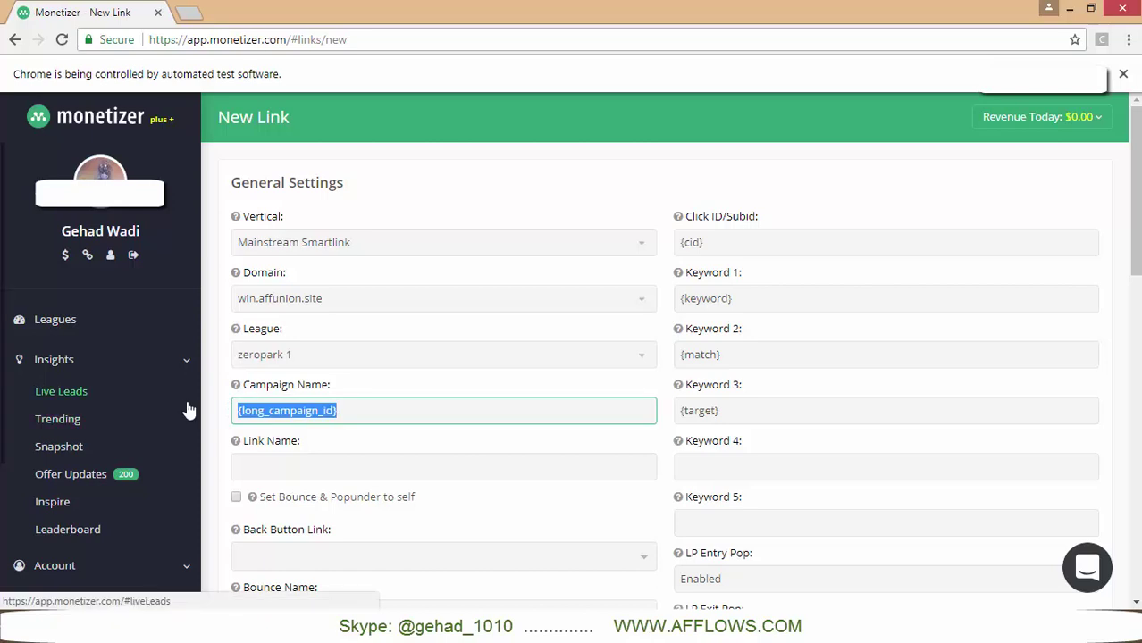
text(itmainstr)
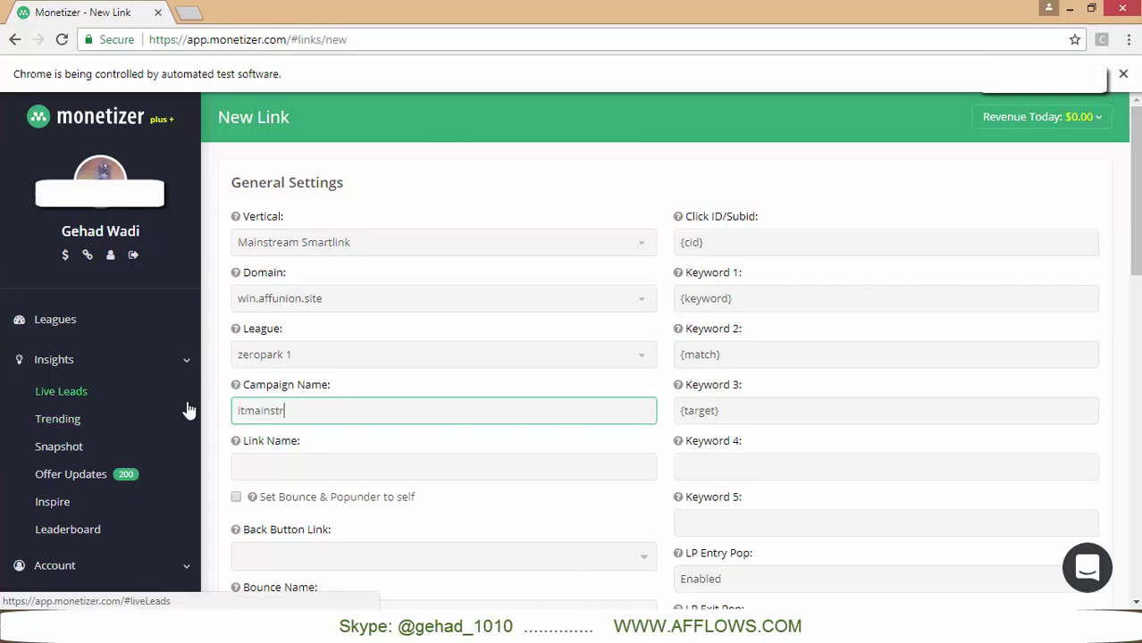
text(eam01)
triple_click(349, 414)
key(ctrl+c)
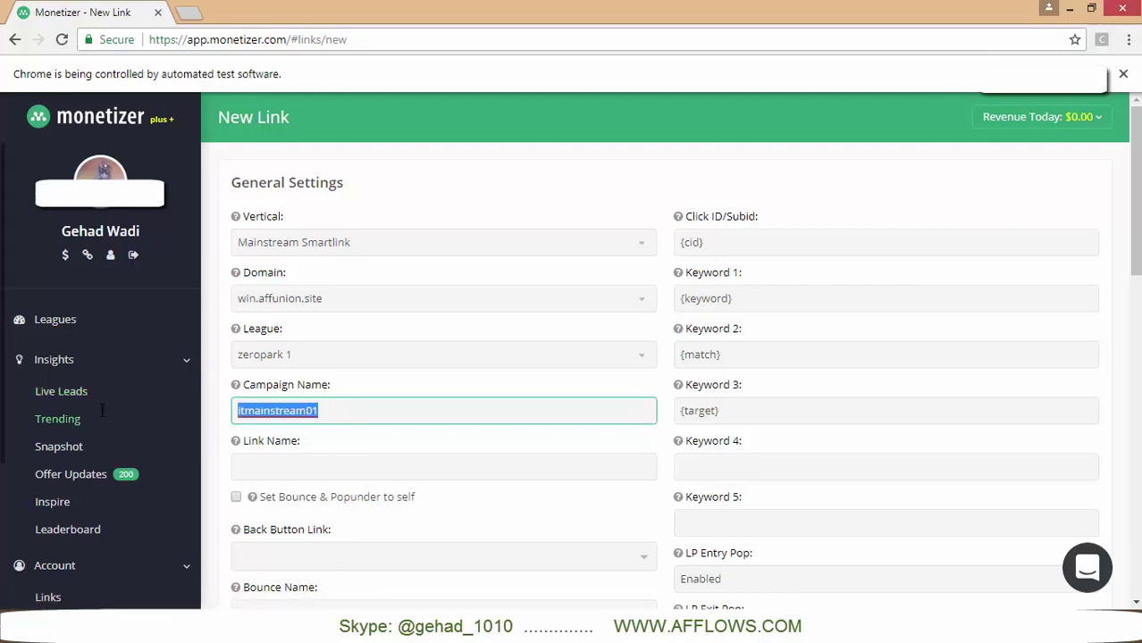
click(282, 469)
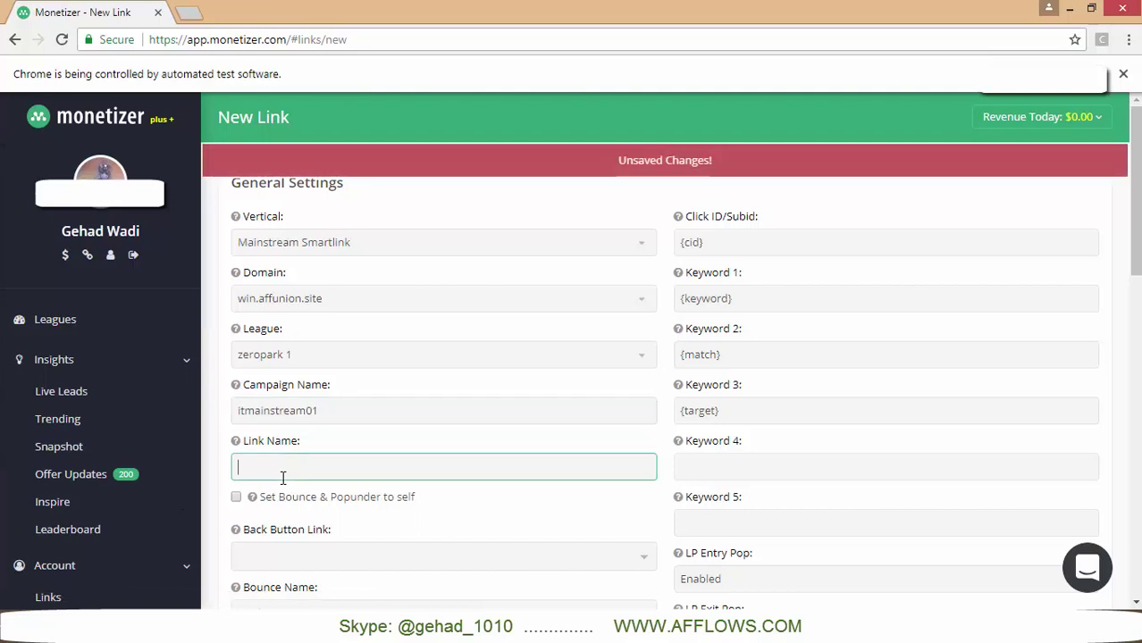
key(ctrl+v)
click(236, 498)
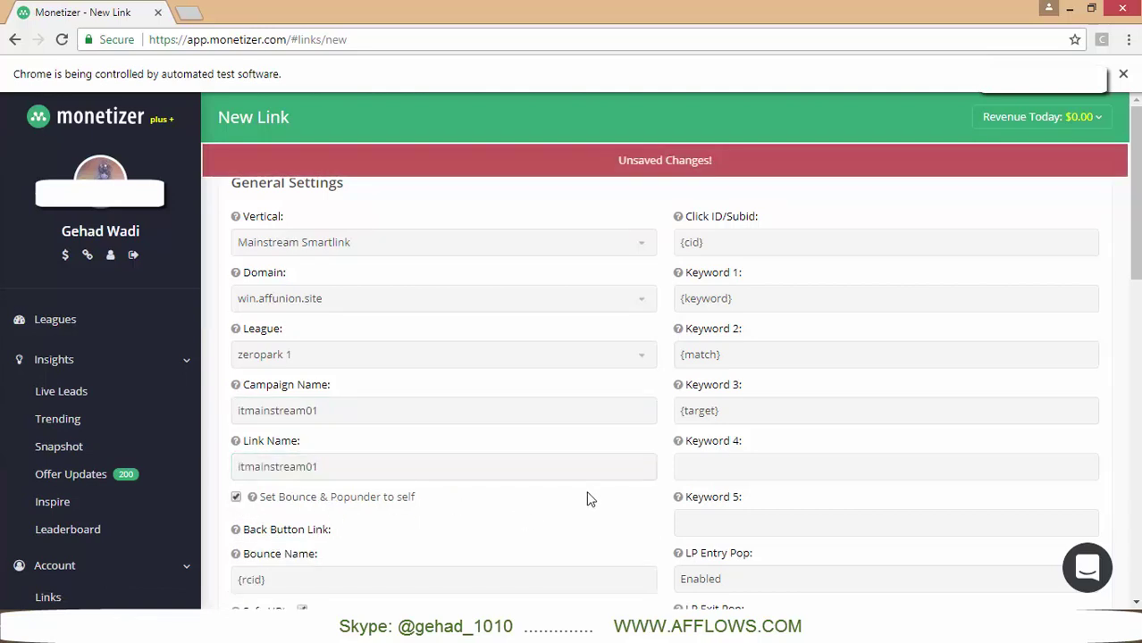
Pick converting offer ID #6d76f6 from the leads spreadsheet.
scroll(524, 483, down, 3)
scroll(438, 440, down, 4)
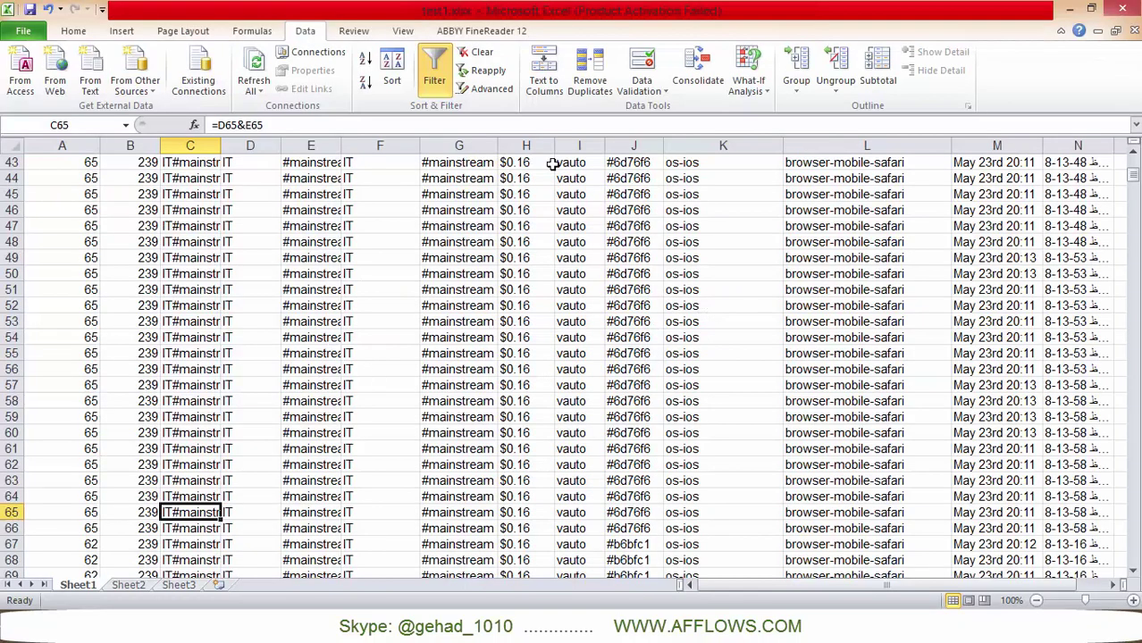
click(650, 181)
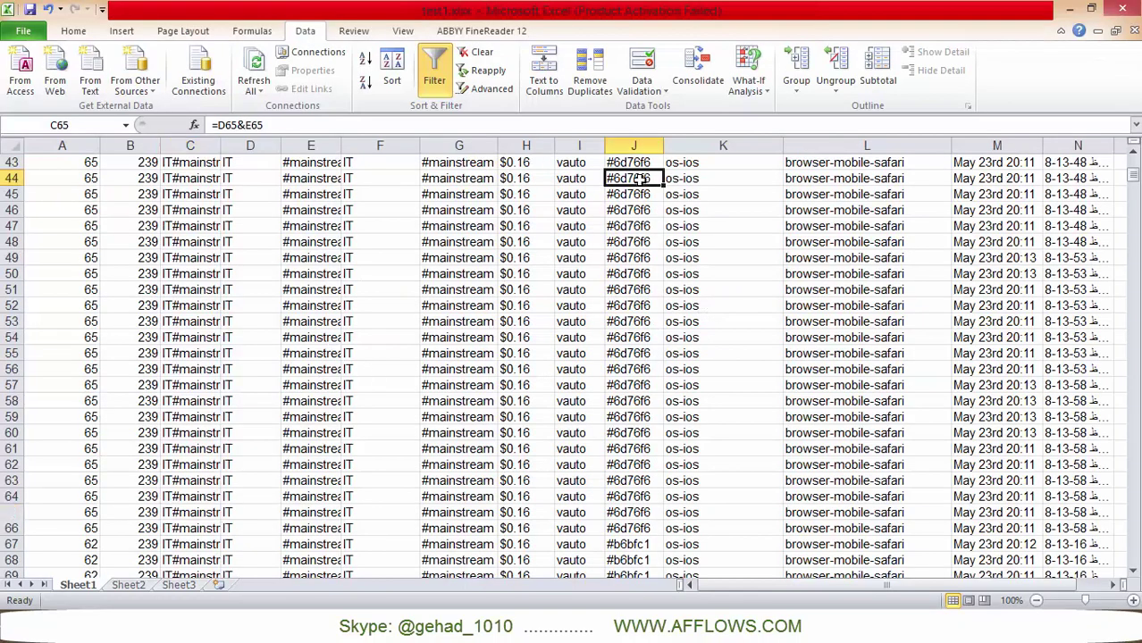
scroll(626, 219, up, 4)
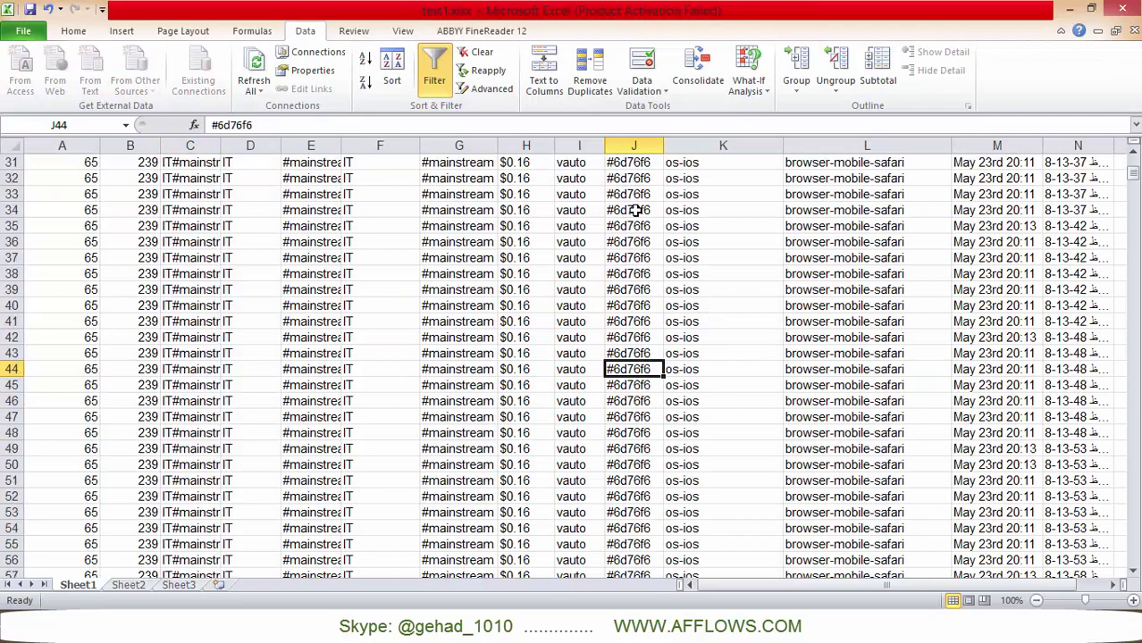
scroll(628, 214, up, 6)
scroll(630, 210, up, 4)
scroll(630, 215, down, 7)
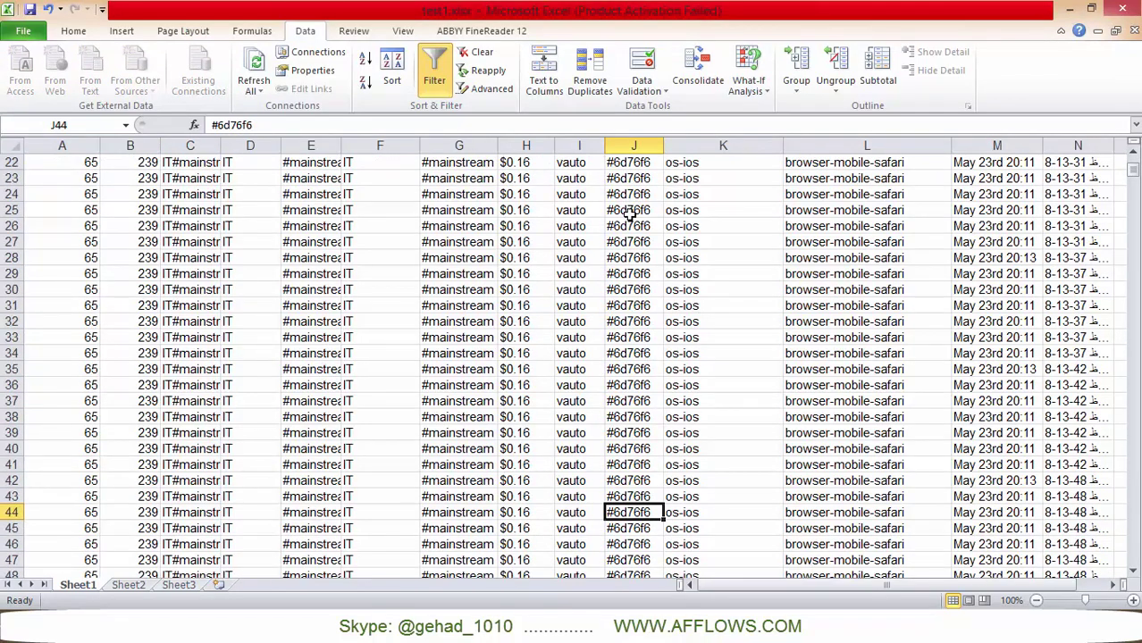
scroll(631, 214, down, 4)
scroll(632, 268, down, 2)
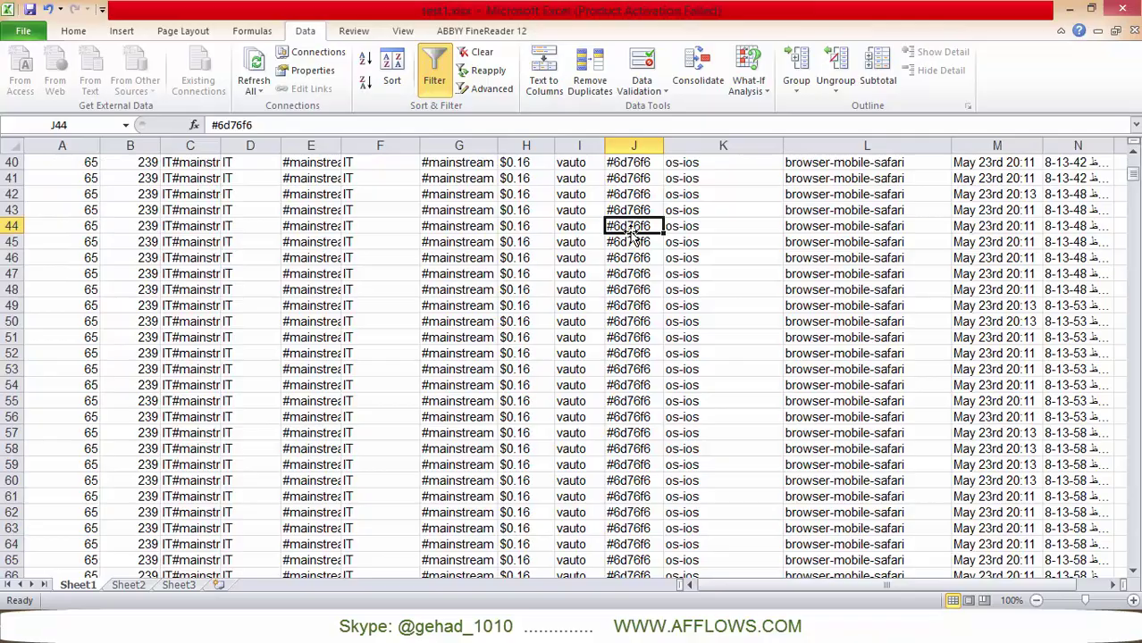
key(alt+Tab)
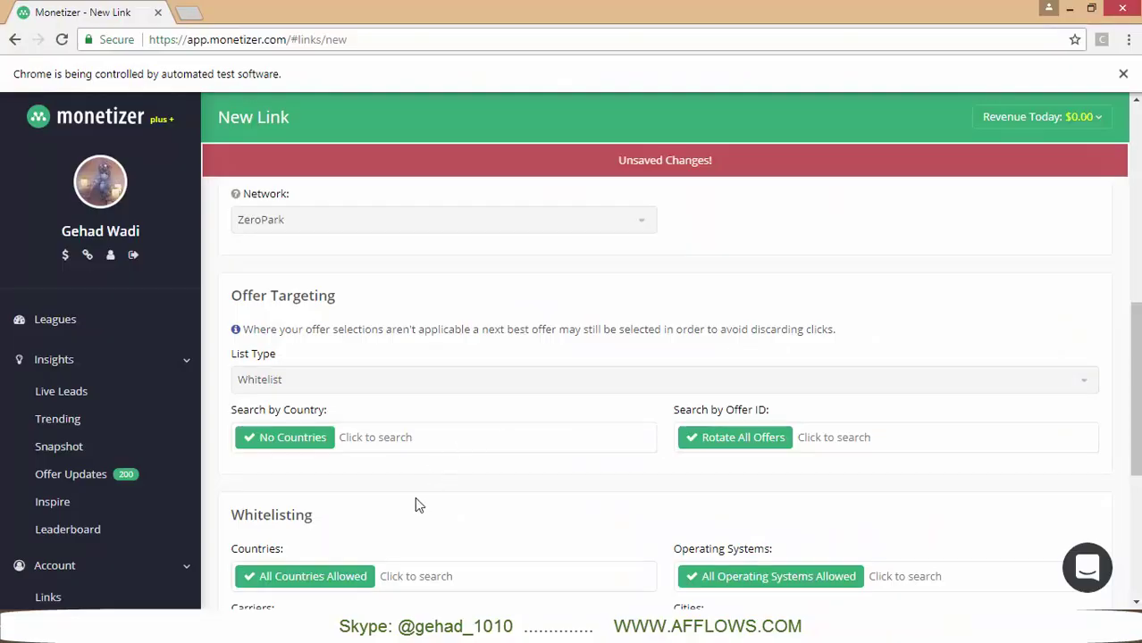
Target Italy and add offer #6d76f6 to the link.
click(390, 436)
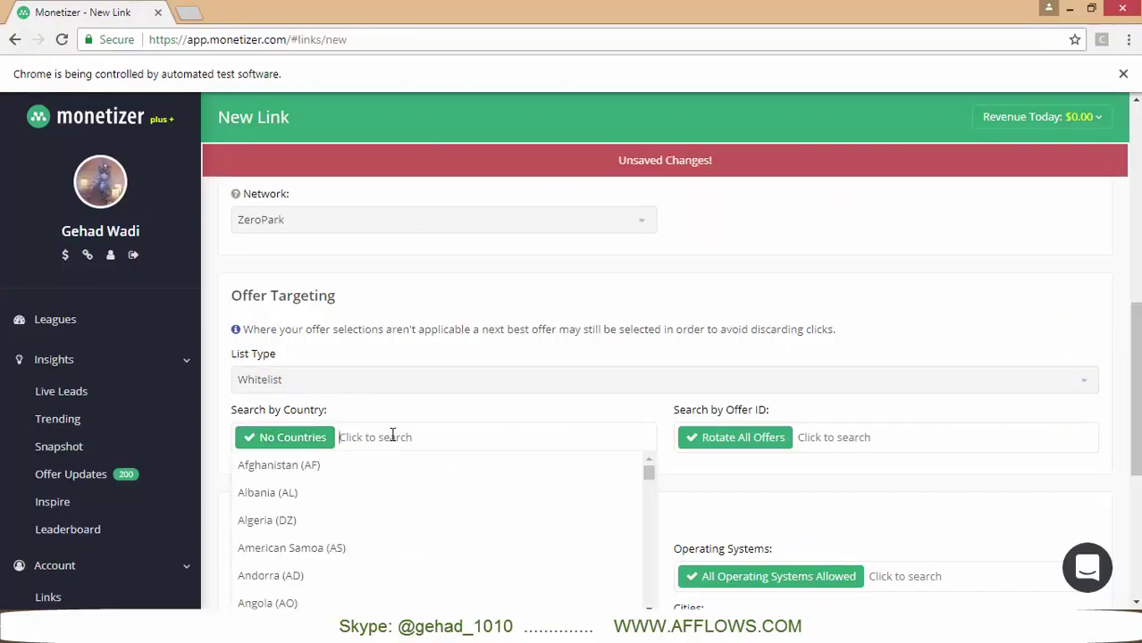
text(ita)
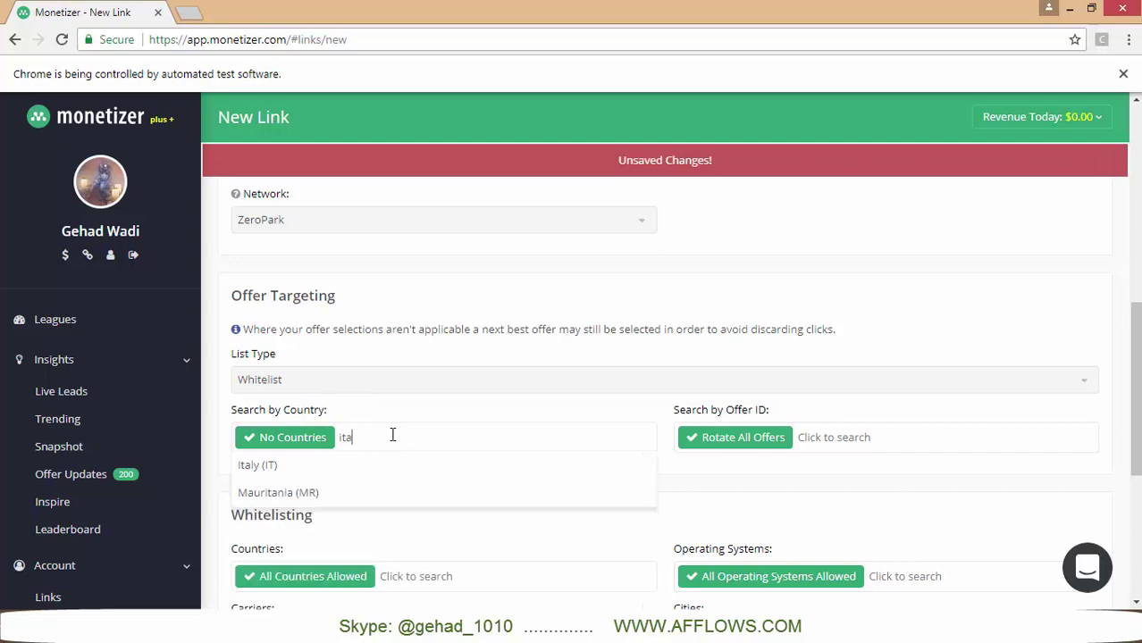
click(346, 466)
click(885, 441)
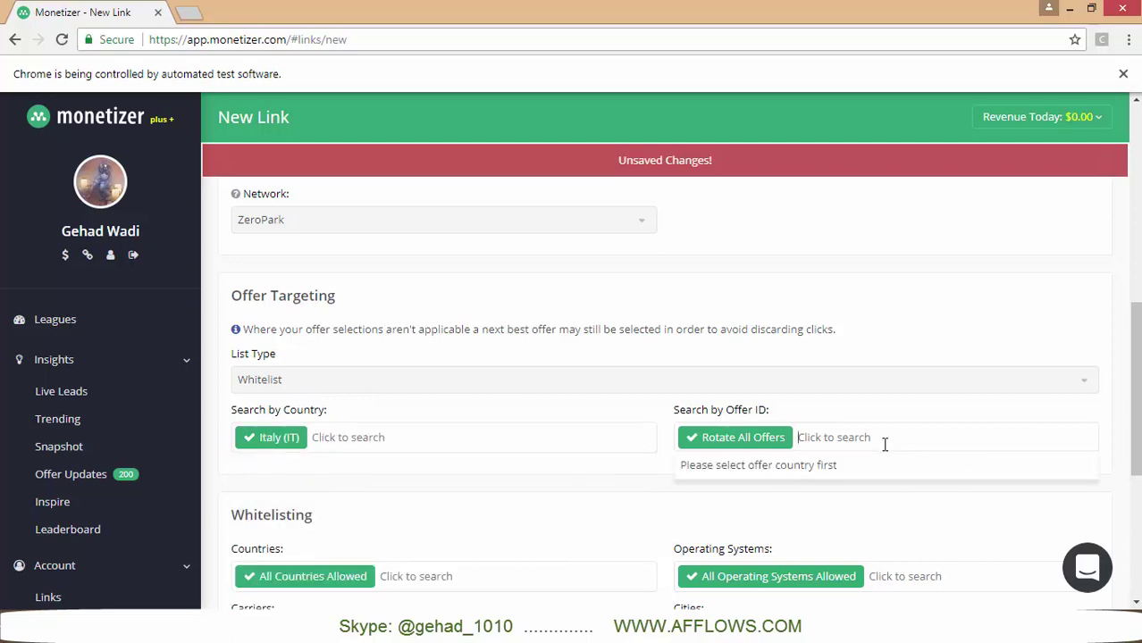
text(#6d76f6)
click(786, 463)
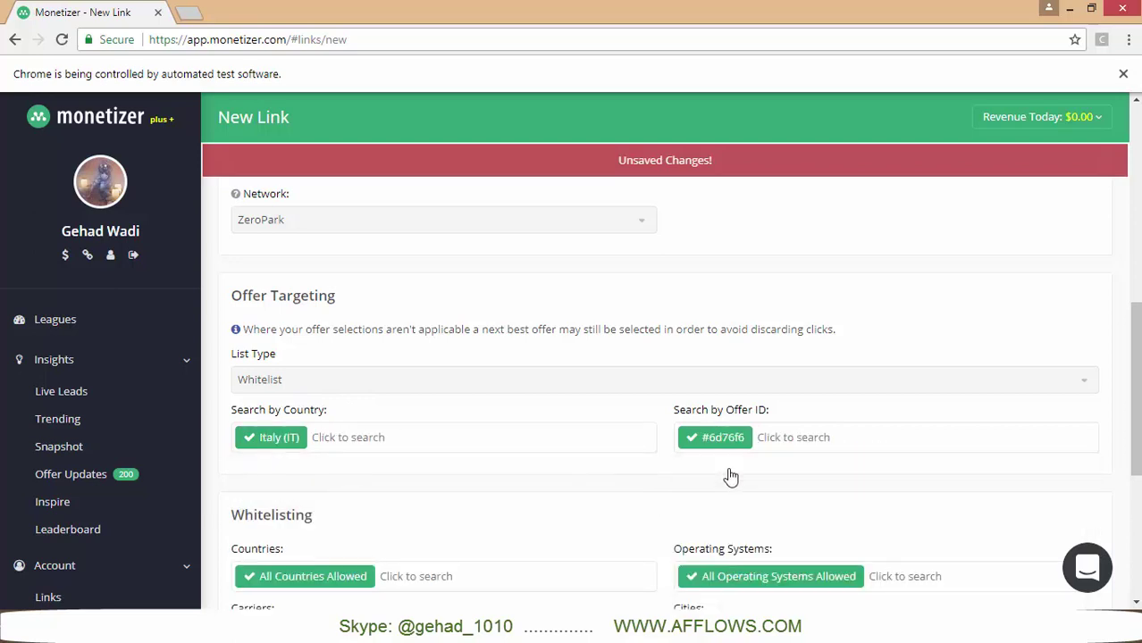
Copy offer ID #b6bfc1 from the spreadsheet and add it to the link.
key(alt+Tab)
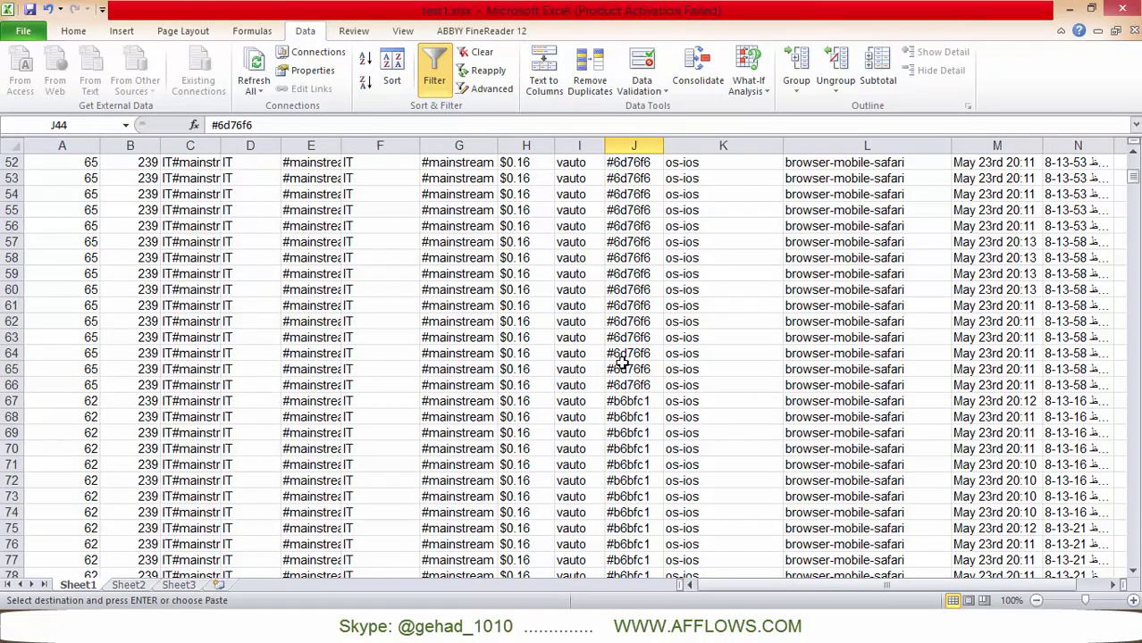
click(626, 402)
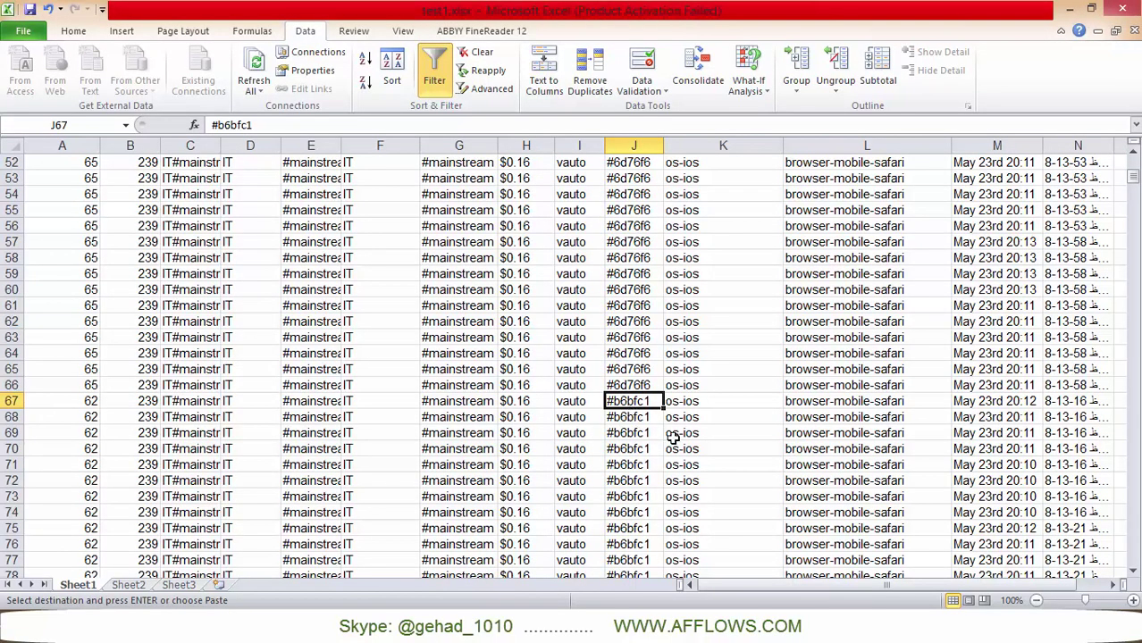
key(alt+Tab)
click(805, 436)
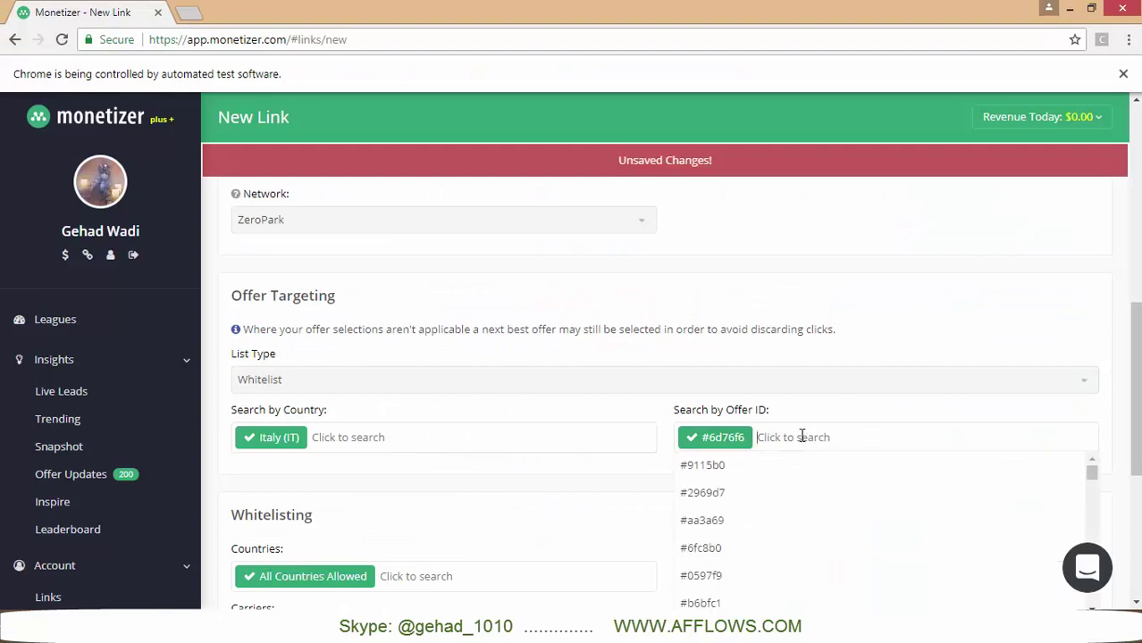
text(#b6bfc1)
click(761, 466)
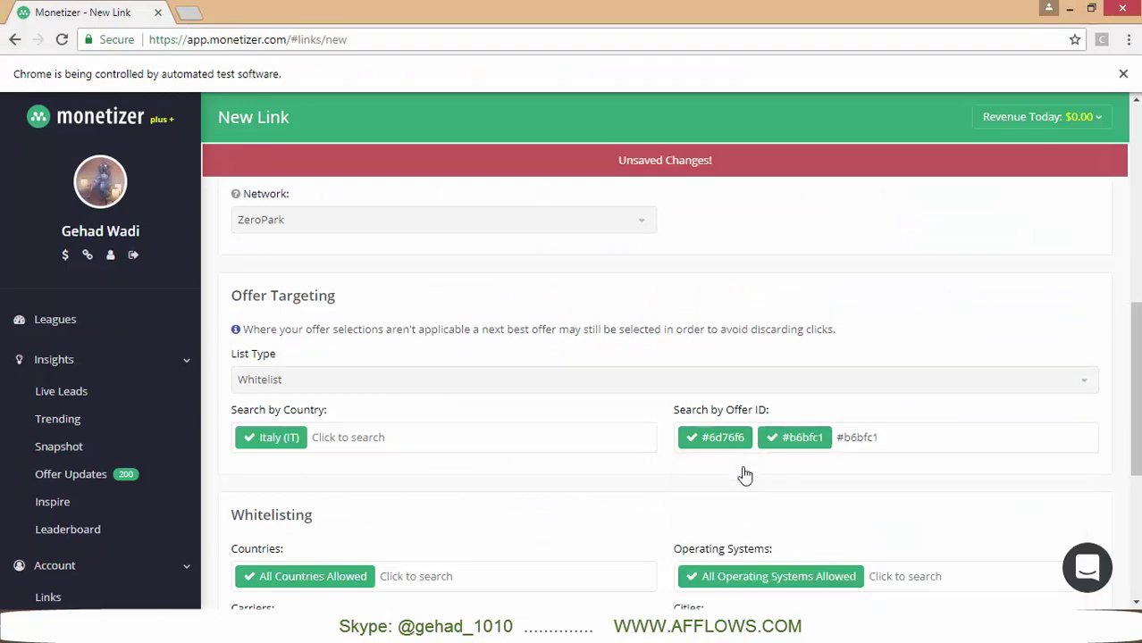
scroll(634, 473, down, 3)
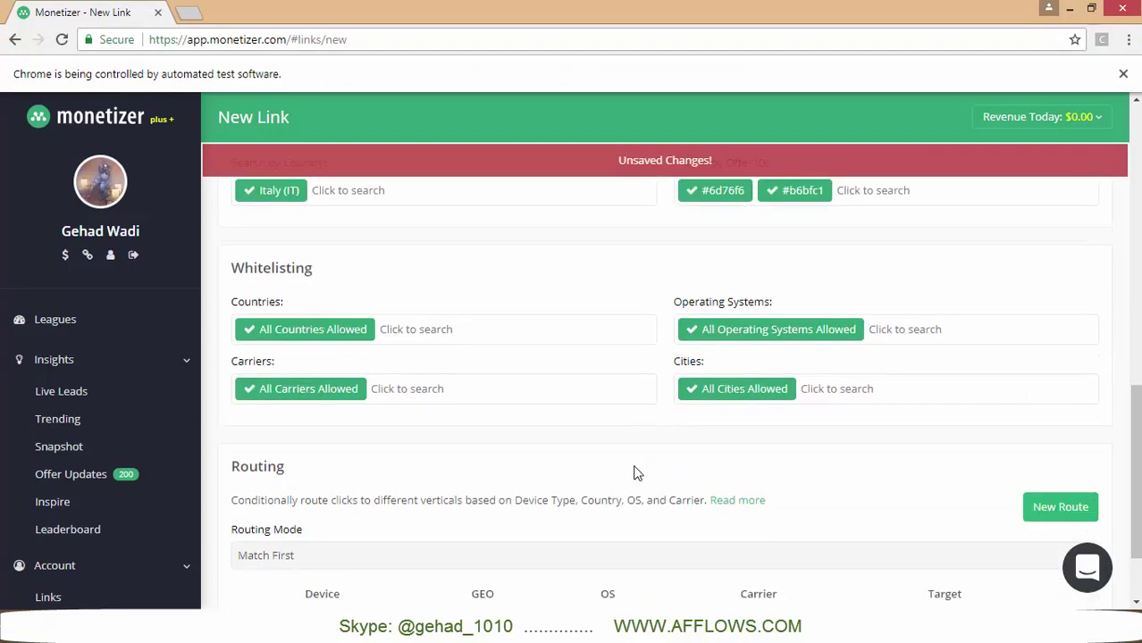
scroll(635, 471, up, 3)
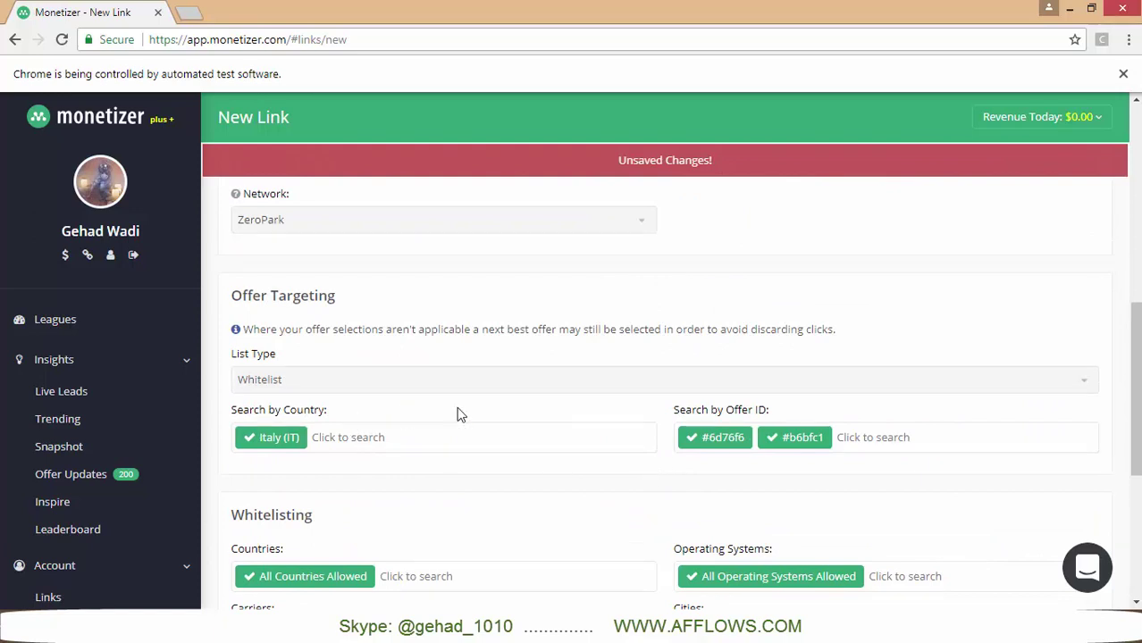
scroll(933, 446, down, 5)
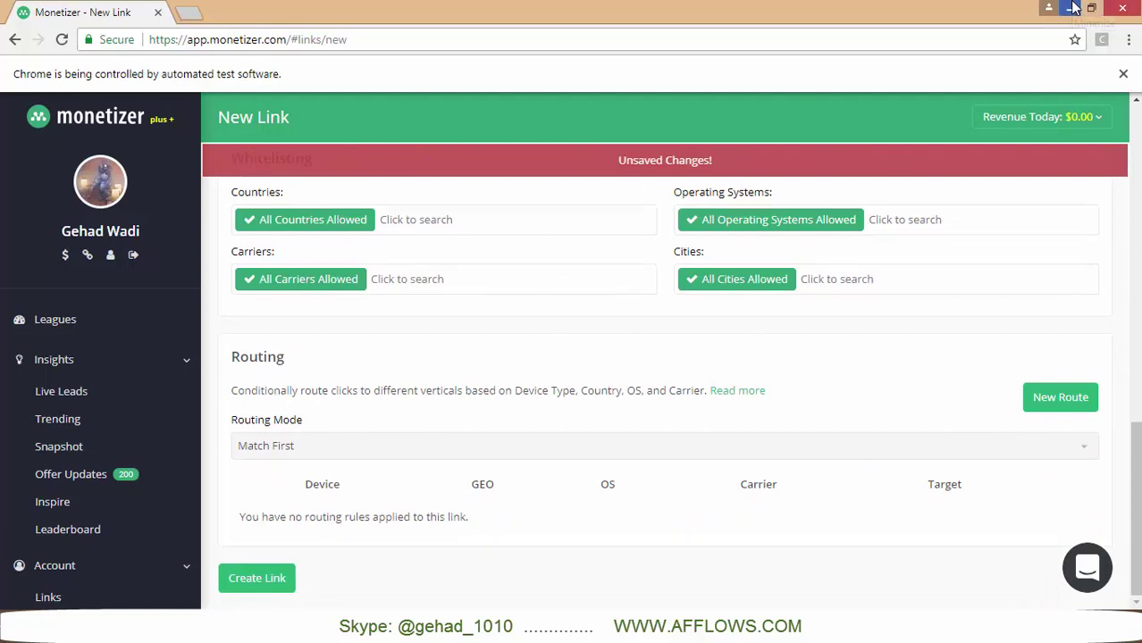
Bring up the leads sheet and sort it by Offers Count, largest to smallest.
click(1074, 9)
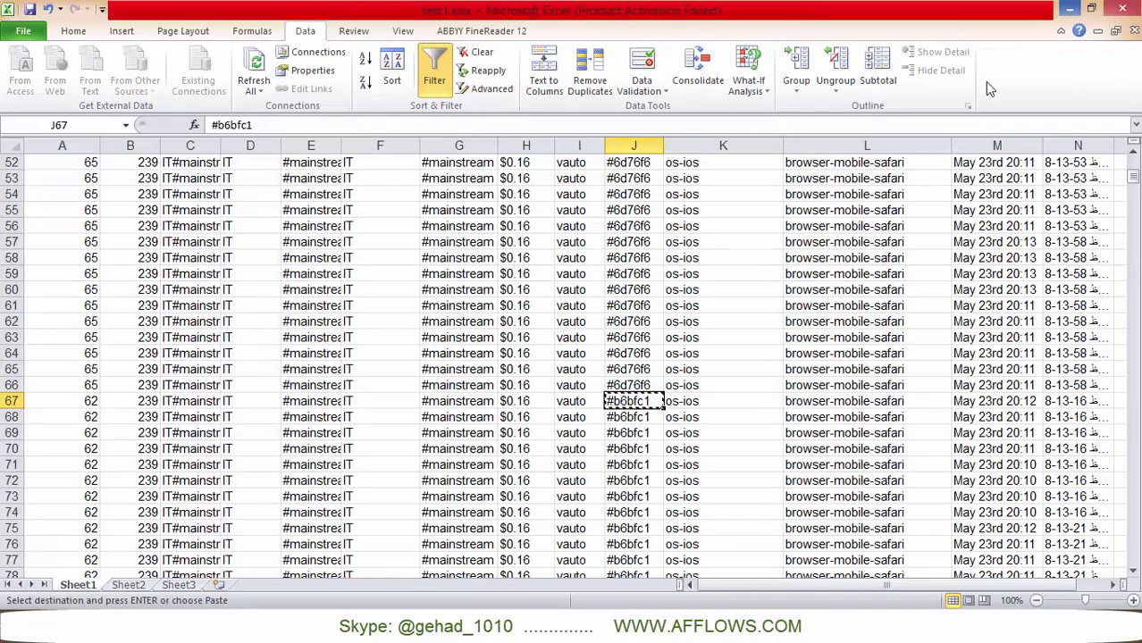
scroll(579, 474, down, 5)
scroll(582, 473, up, 8)
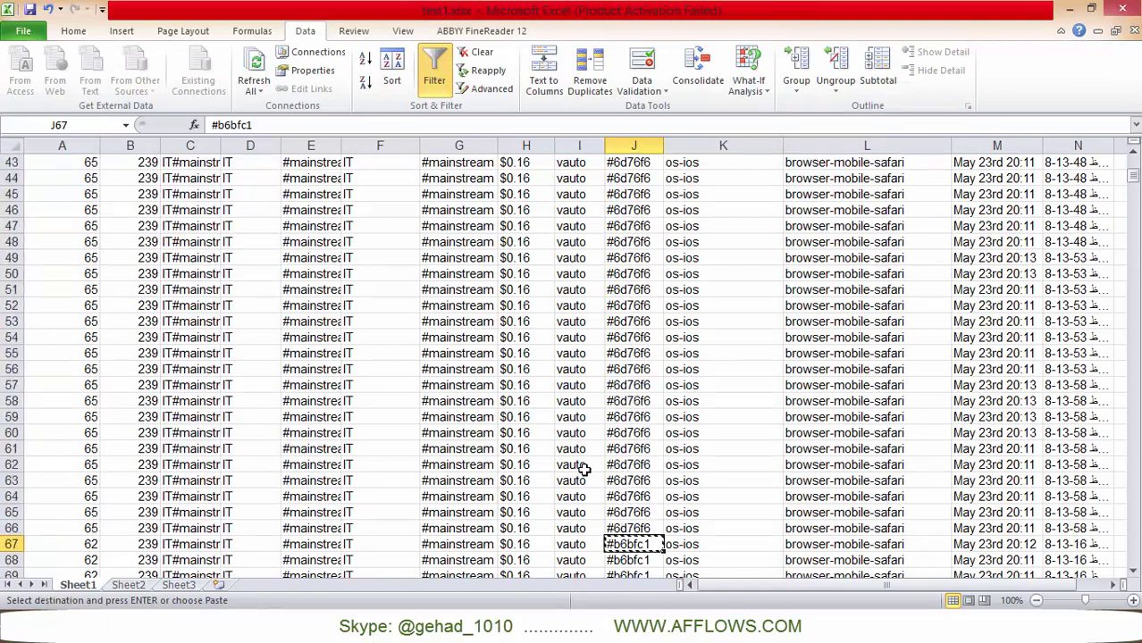
scroll(583, 469, up, 8)
scroll(587, 464, up, 6)
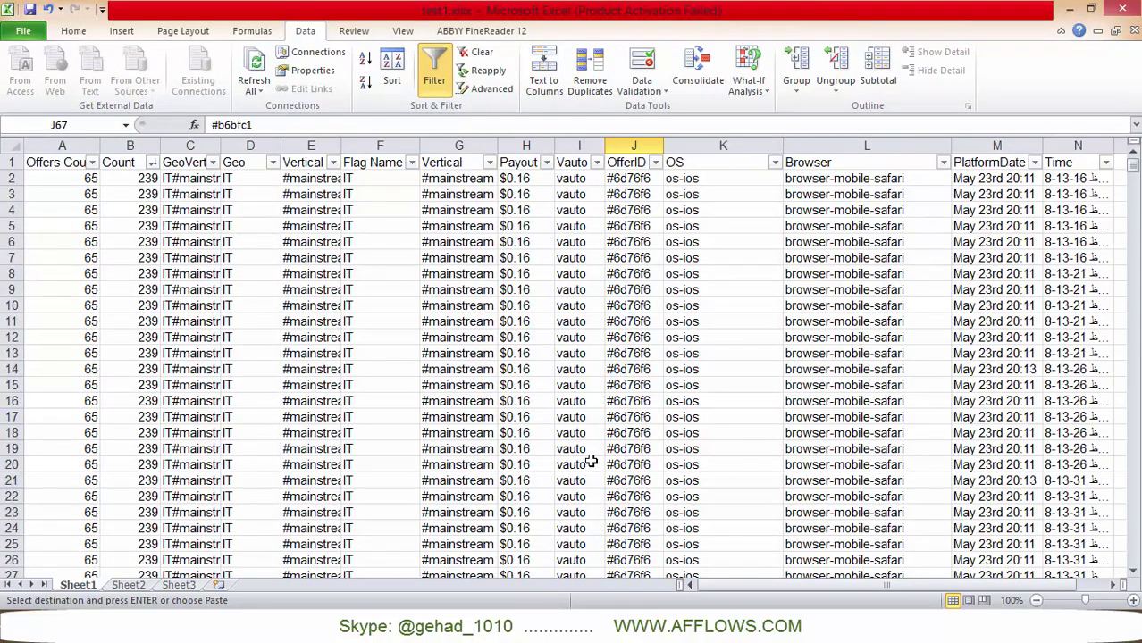
click(92, 162)
click(125, 198)
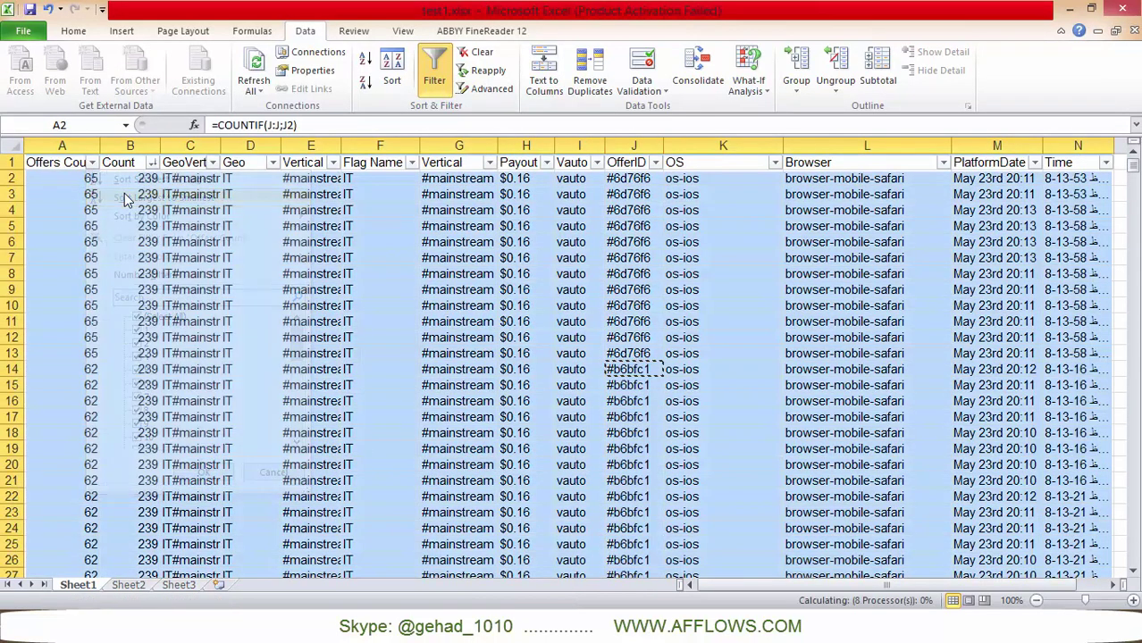
Scroll down to the Indonesia lead rows near row 263.
scroll(134, 304, down, 2)
scroll(139, 318, down, 5)
scroll(138, 318, down, 9)
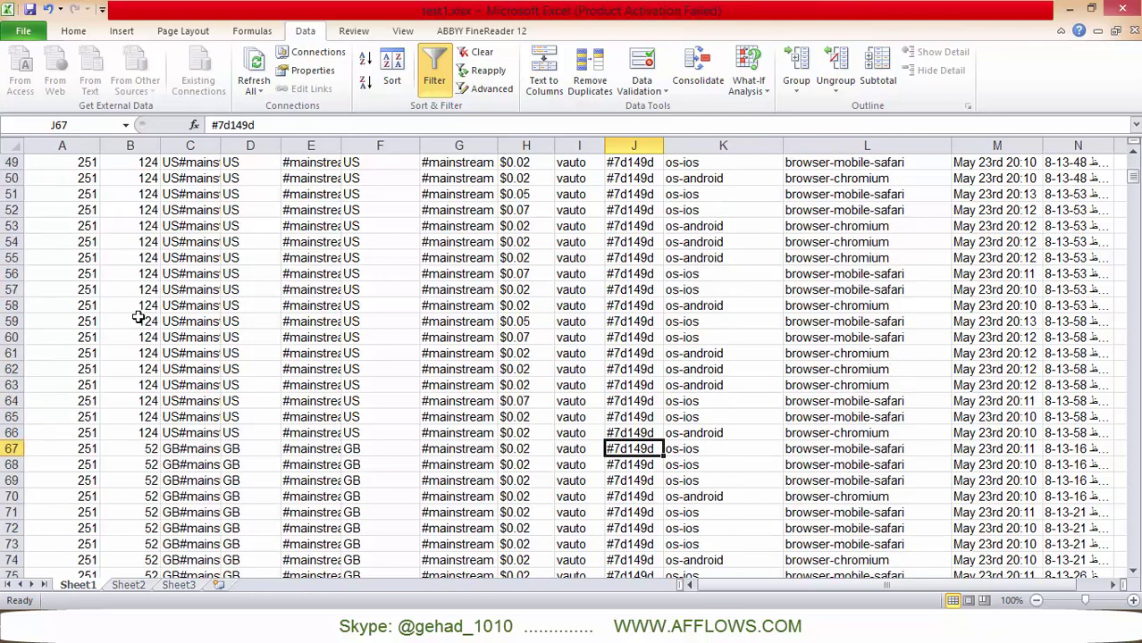
scroll(140, 313, down, 12)
scroll(141, 311, down, 9)
scroll(143, 308, down, 8)
scroll(143, 308, down, 13)
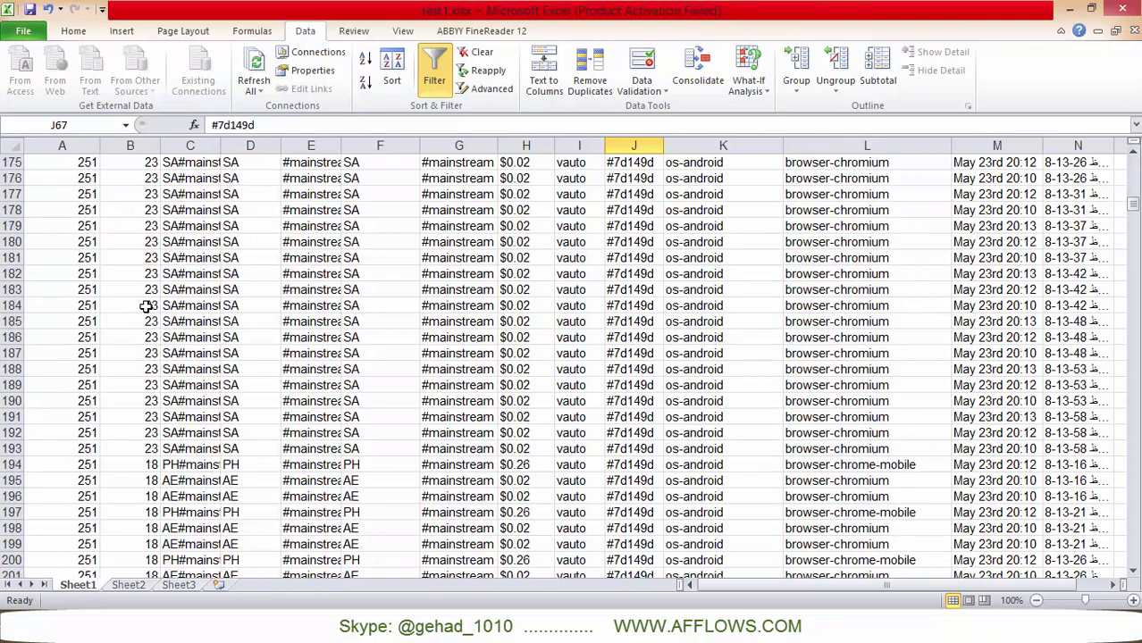
scroll(140, 337, down, 11)
scroll(141, 337, down, 11)
scroll(134, 343, down, 3)
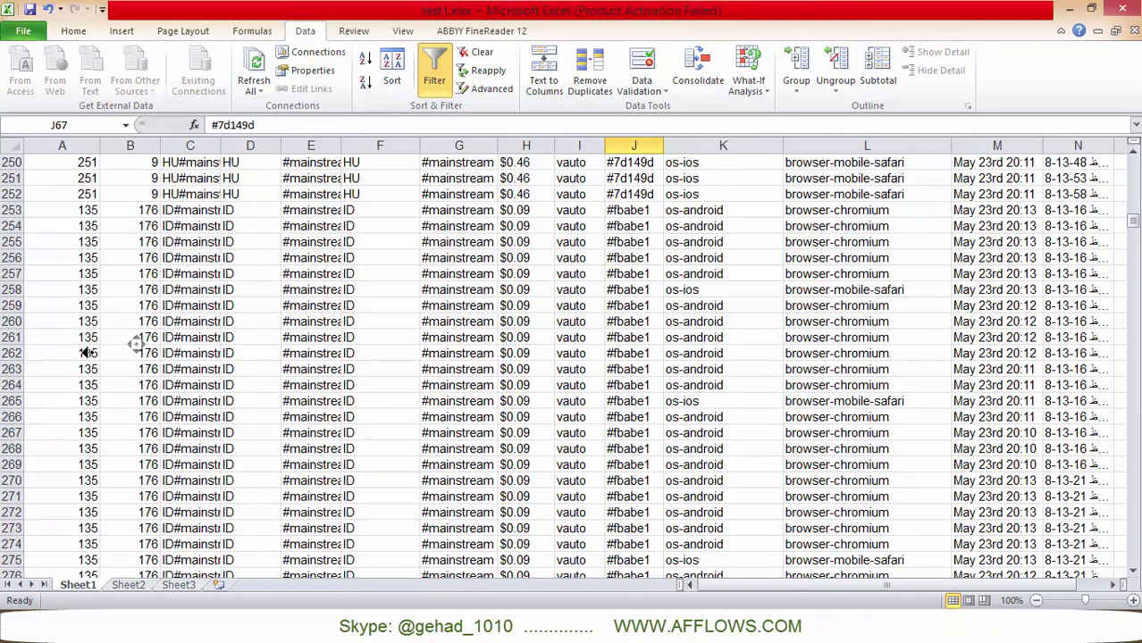
scroll(132, 352, down, 1)
scroll(134, 353, right, 1)
click(125, 356)
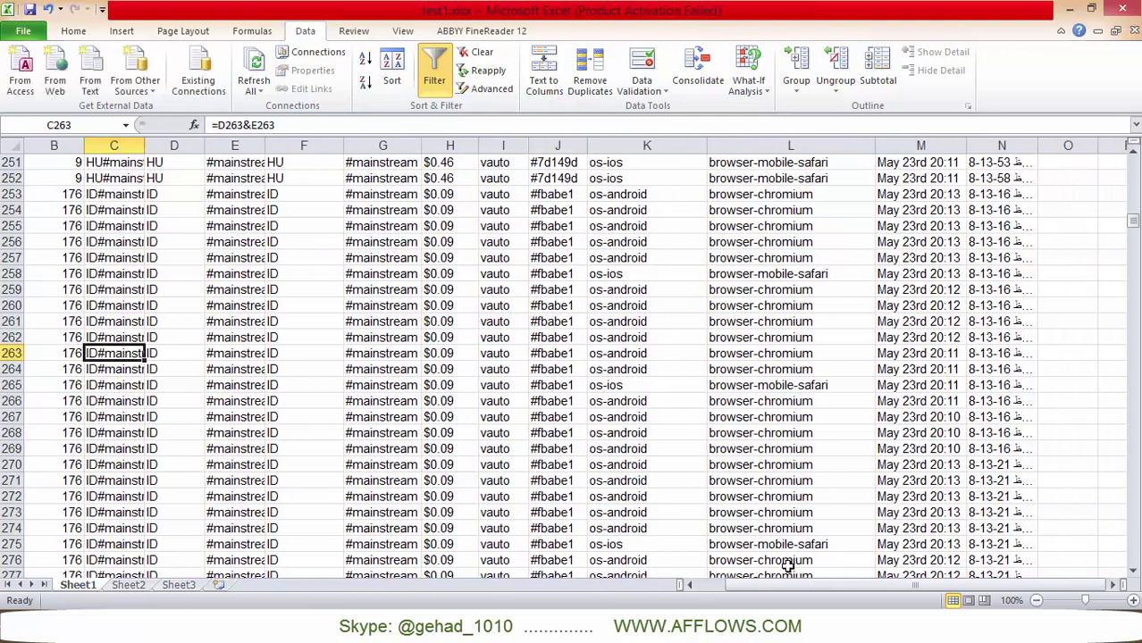
scroll(786, 572, left, 1)
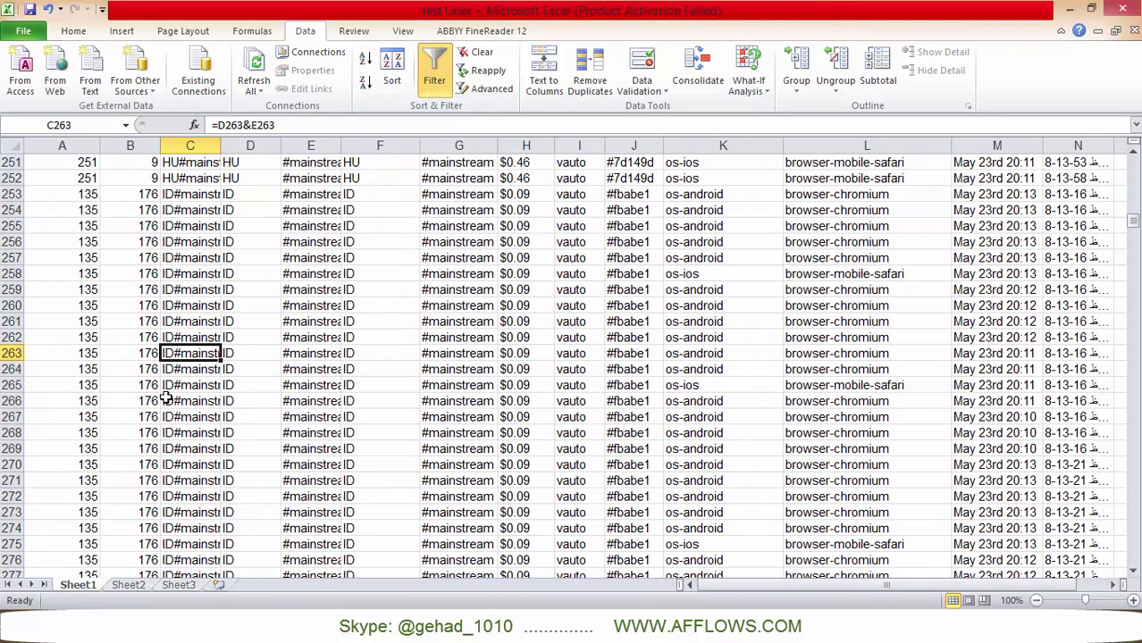
Select the Indonesia #fbabe1 offer ID cells in column J.
click(629, 354)
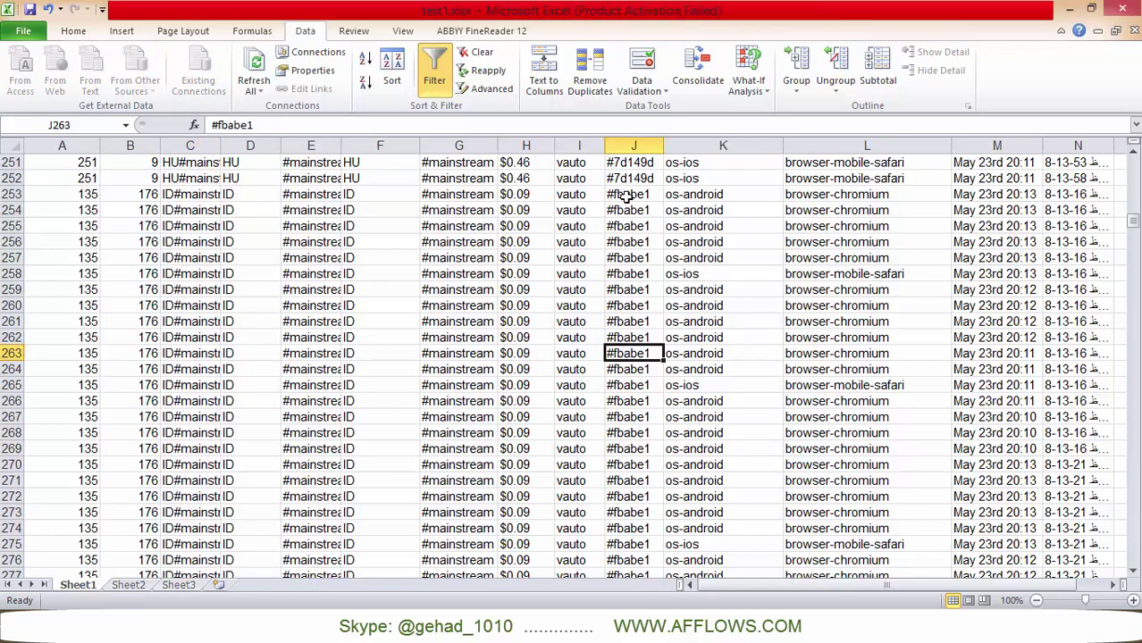
drag(625, 195, 629, 560)
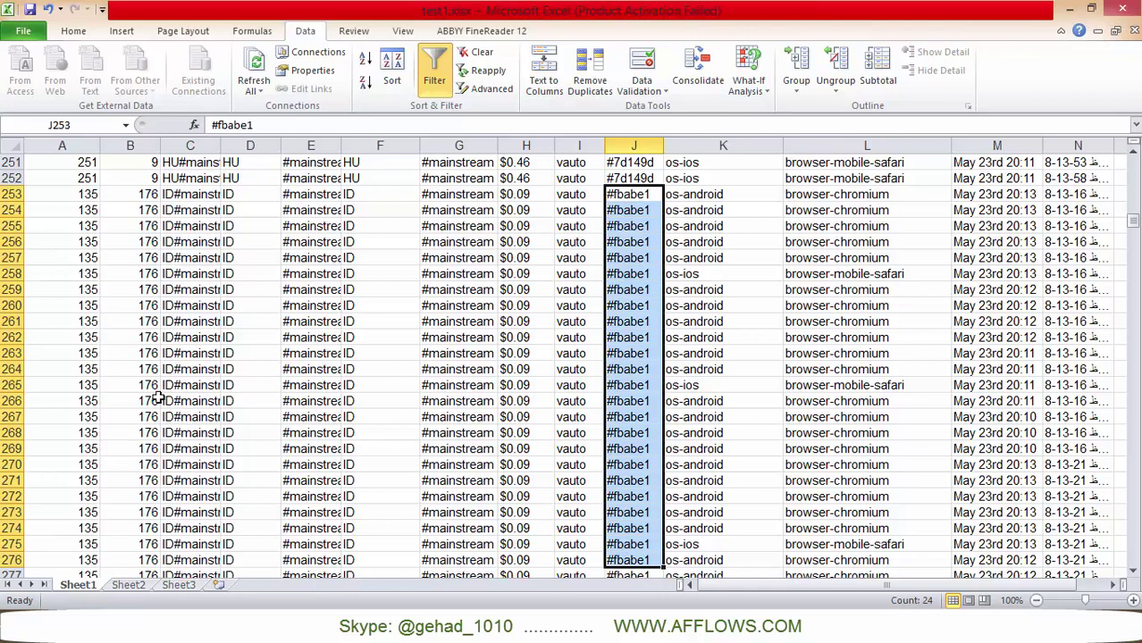
scroll(132, 396, down, 5)
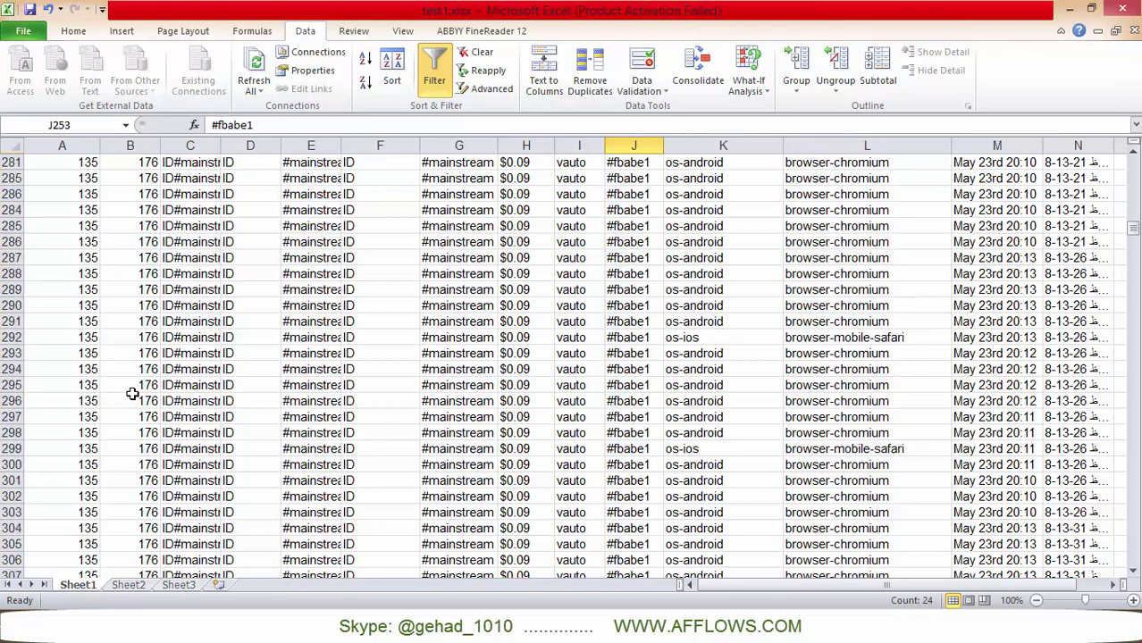
scroll(124, 400, up, 2)
scroll(121, 401, up, 7)
click(620, 403)
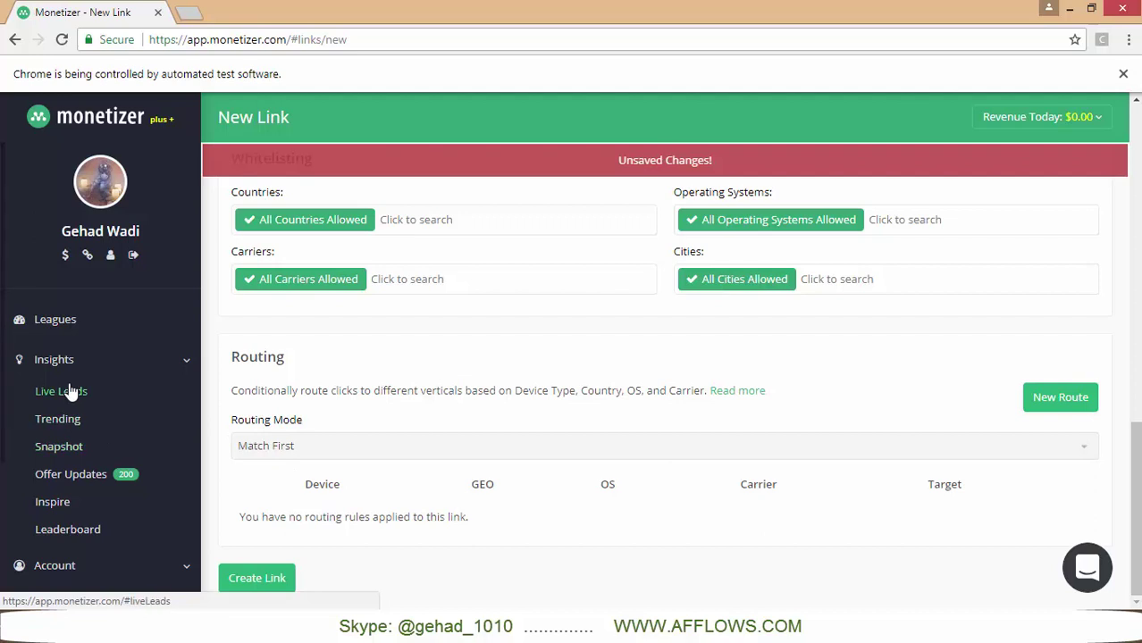
Search Snapshot for 'id' and open the ID #mainstream detailed stats.
click(63, 447)
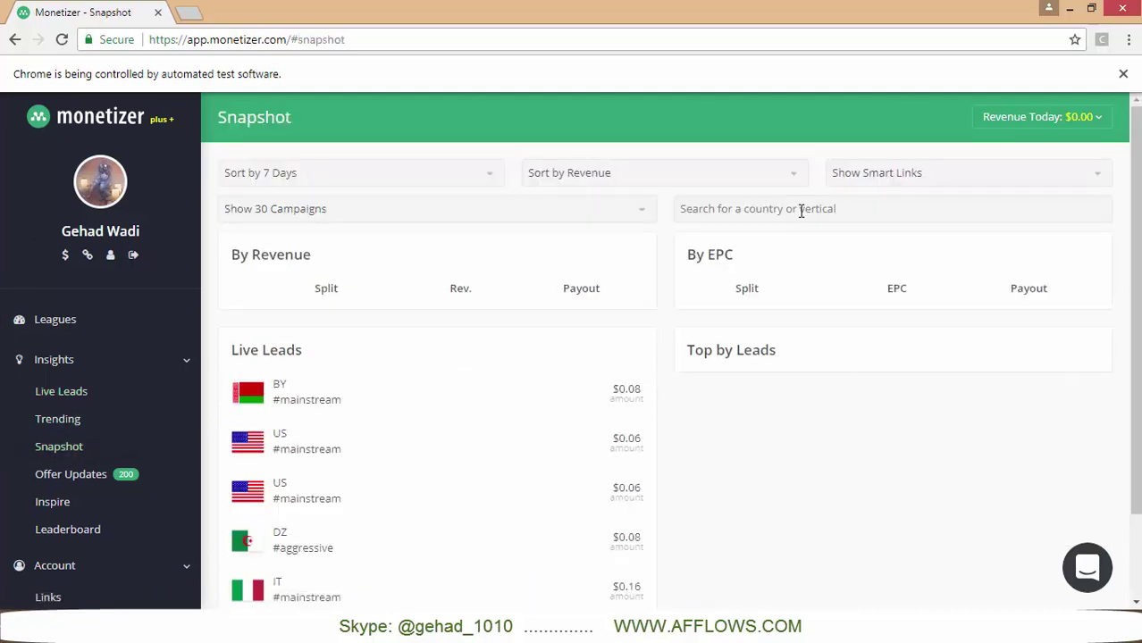
text(id)
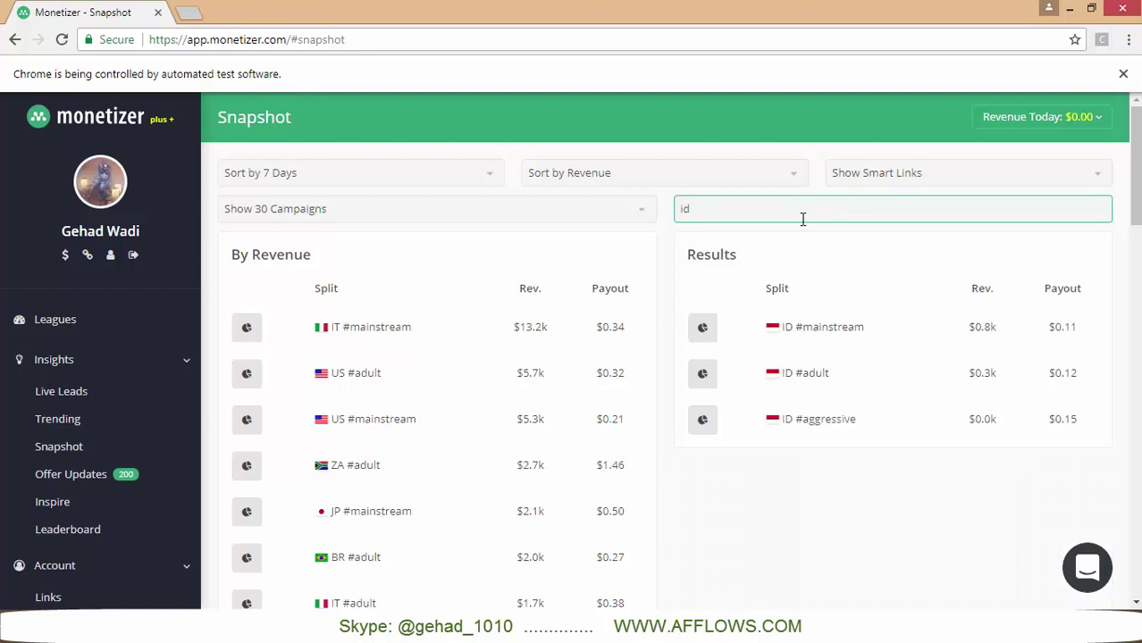
key(alt+Tab)
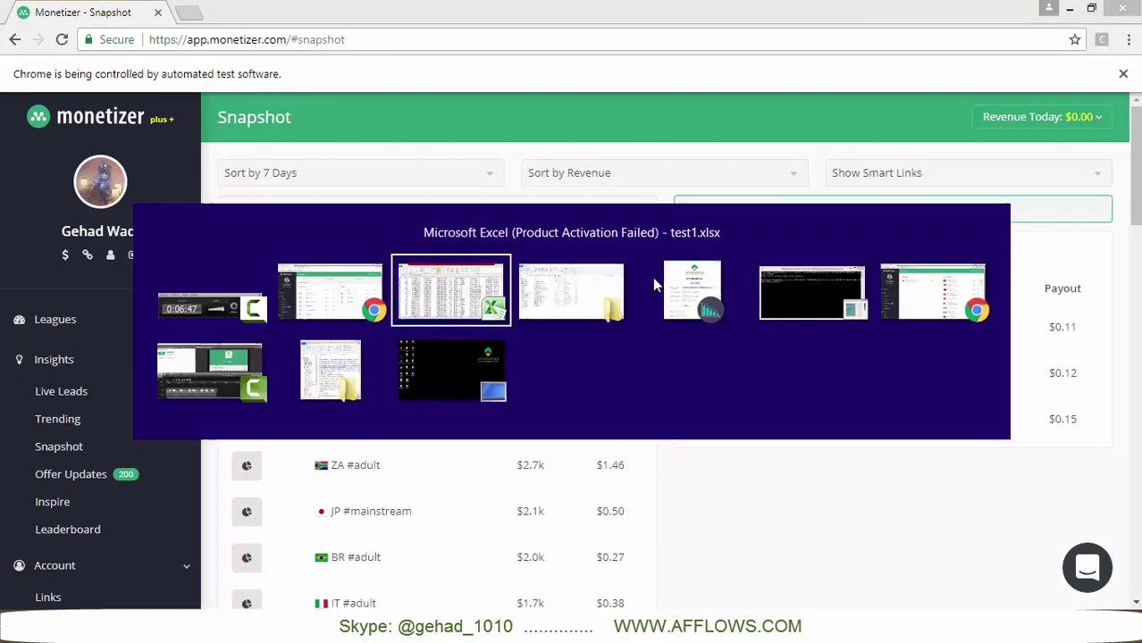
key(alt+Tab)
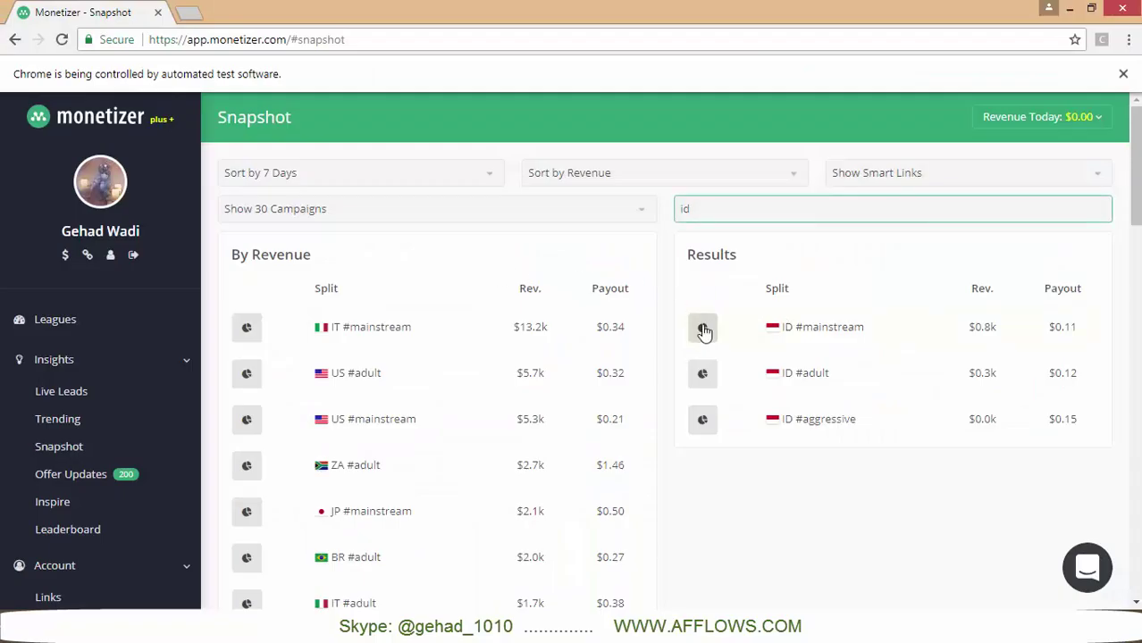
click(705, 329)
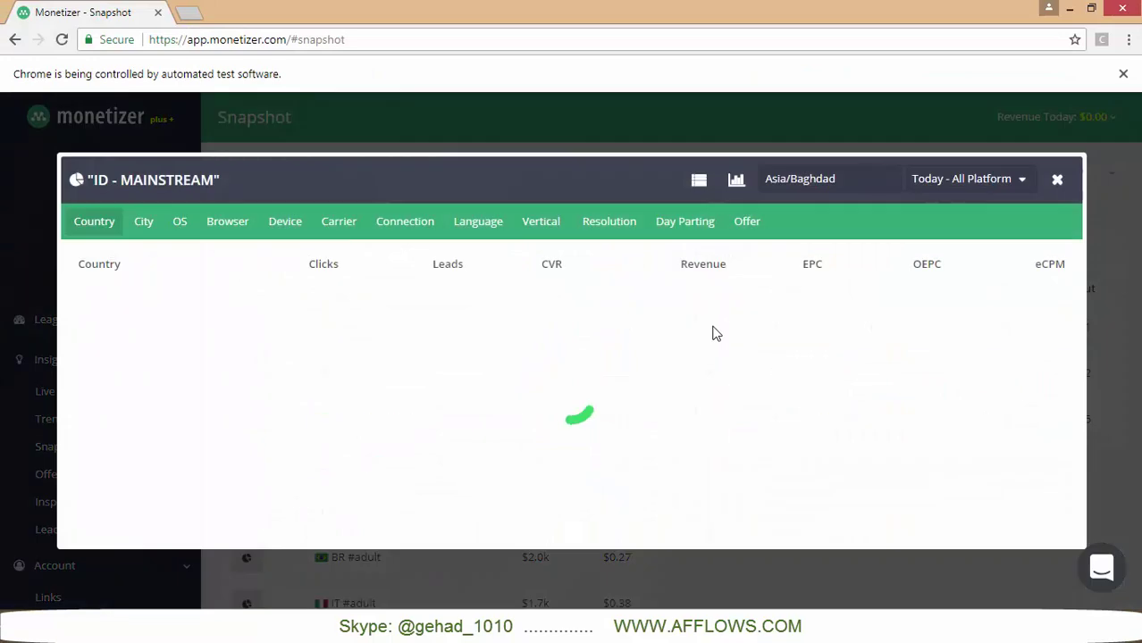
Show stats by Offer ranked by Revenue and highlight #fbabe1's 335 leads.
click(749, 222)
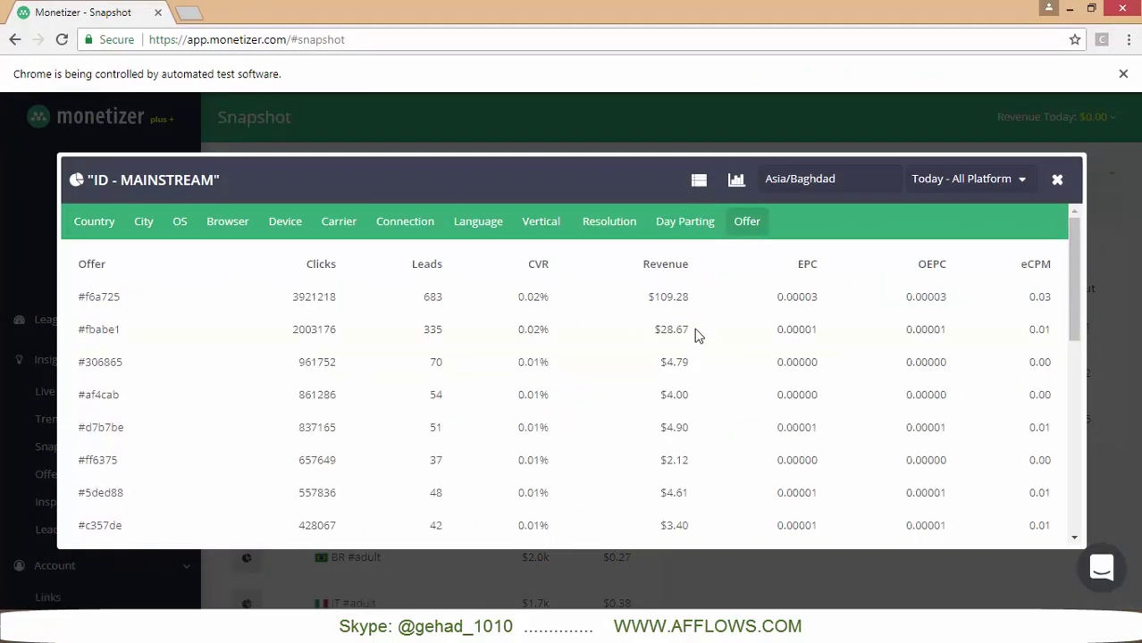
click(669, 266)
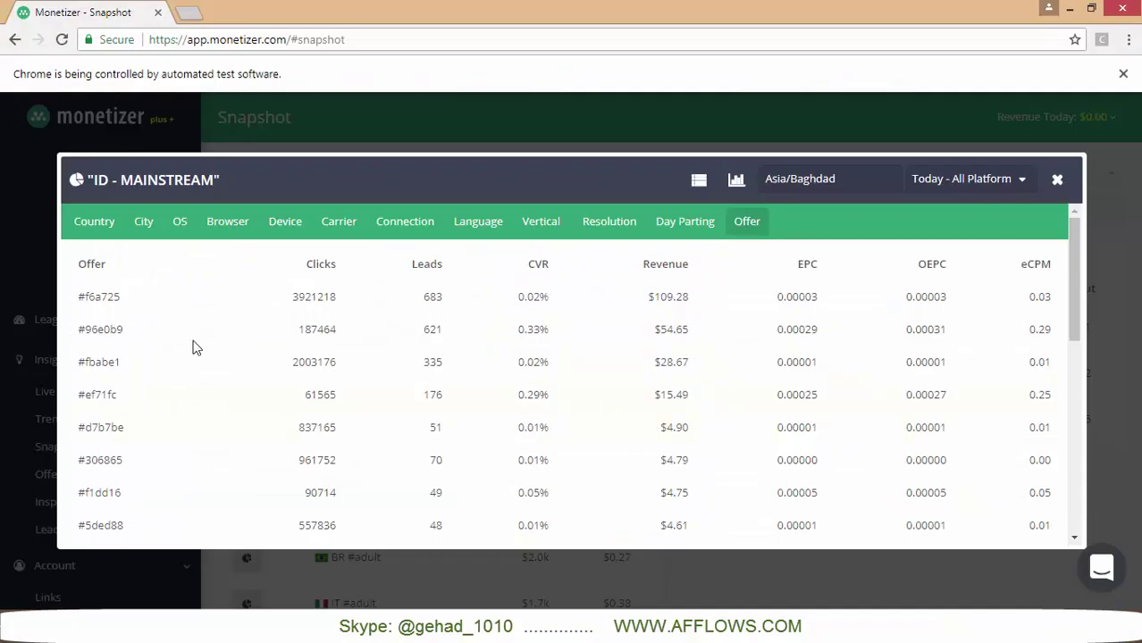
drag(83, 357, 138, 367)
drag(423, 361, 445, 367)
View Indonesia mainstream revenue by Day Parting and per-offer chart, then close ID - MAINSTREAM.
key(alt+Tab)
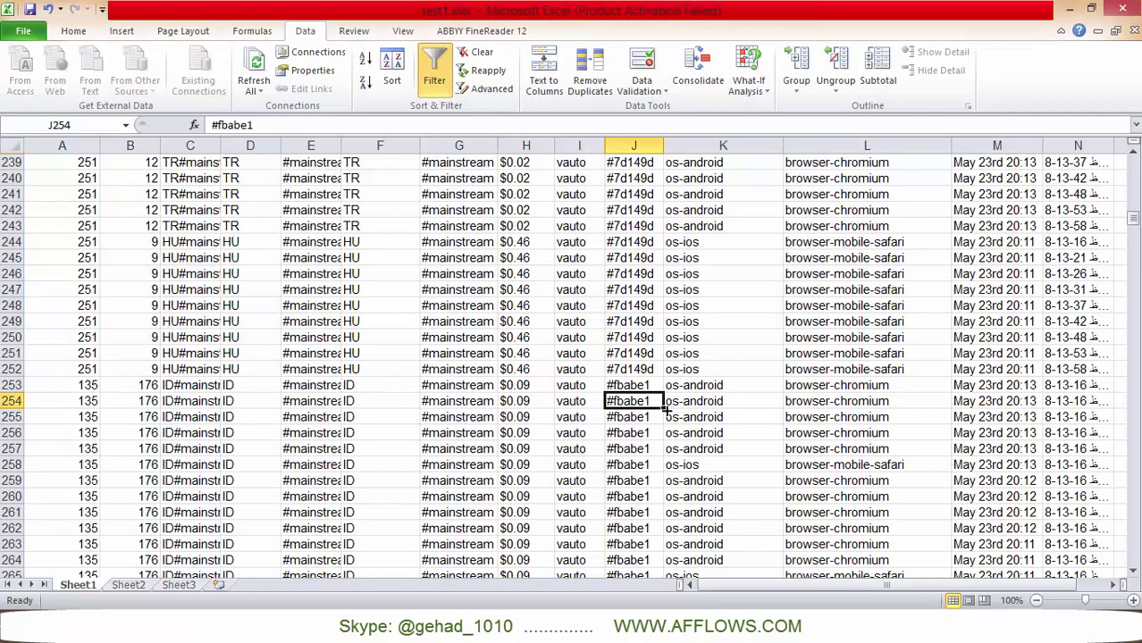
key(alt+Tab)
click(681, 225)
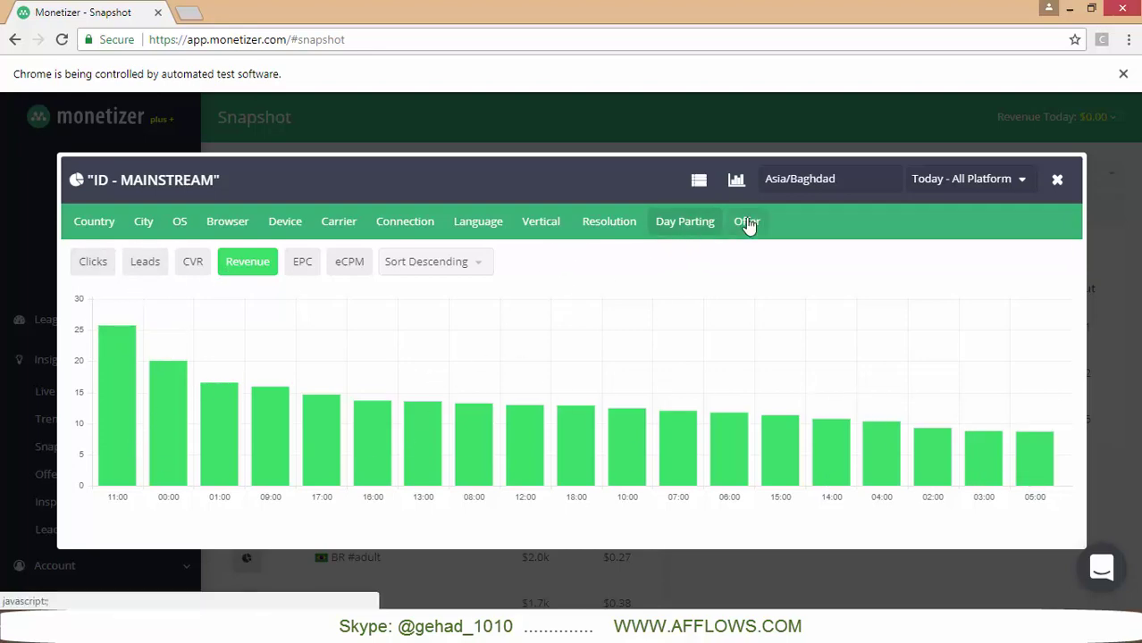
click(749, 225)
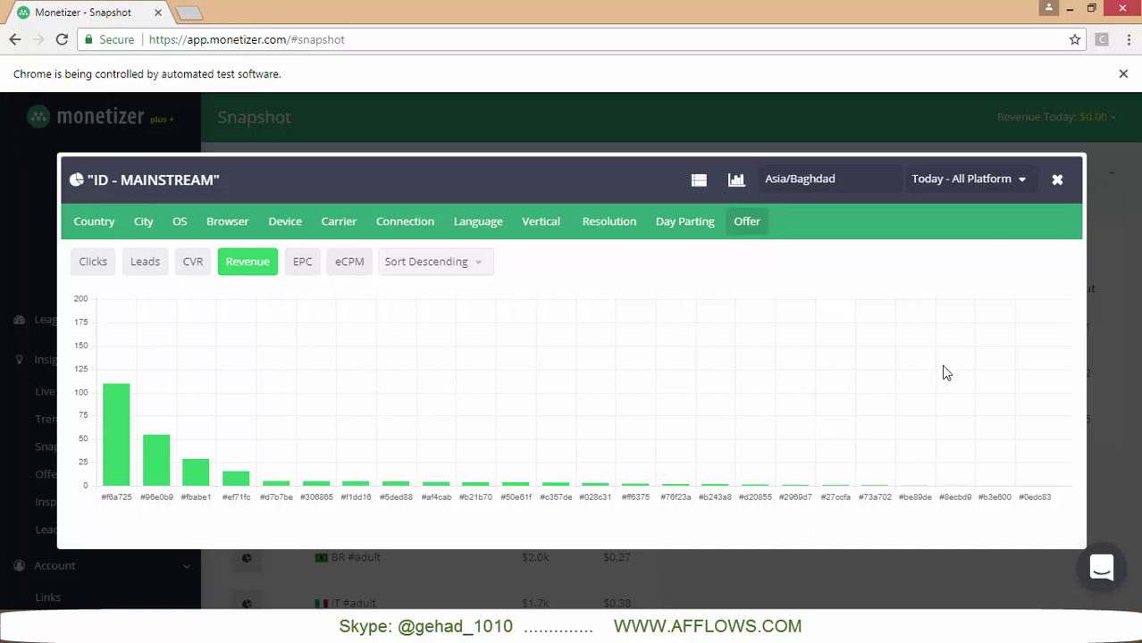
click(1058, 178)
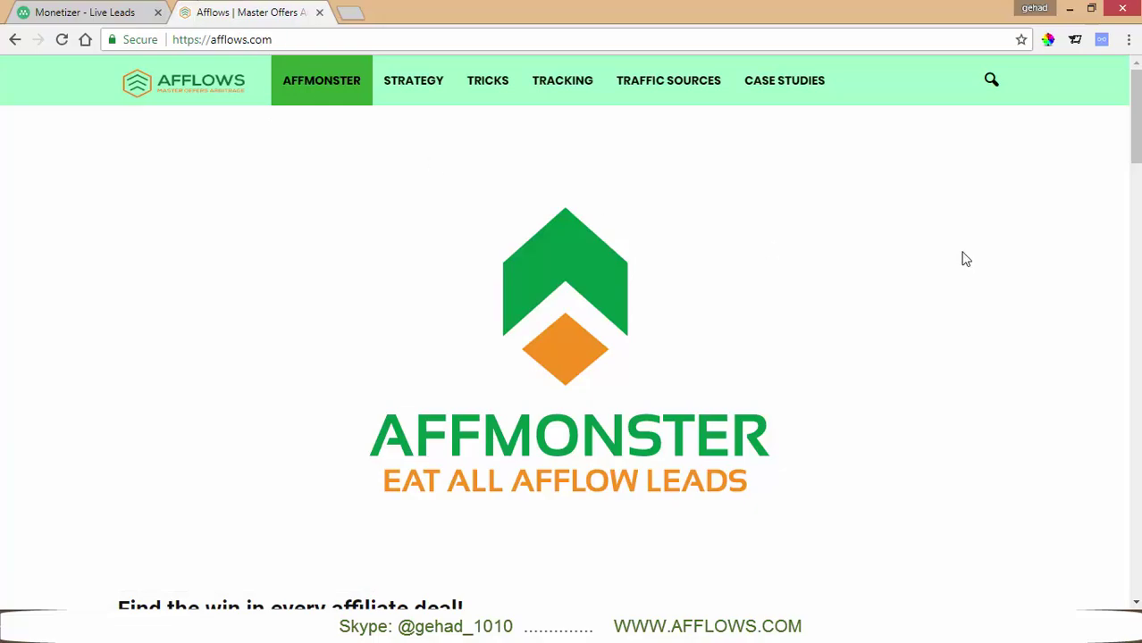
Scroll to the $99 AffMonster PayPal checkout and 'Register to Monetizer (Afflow)' button.
scroll(964, 257, down, 4)
scroll(964, 258, down, 4)
scroll(965, 258, down, 4)
scroll(966, 258, down, 5)
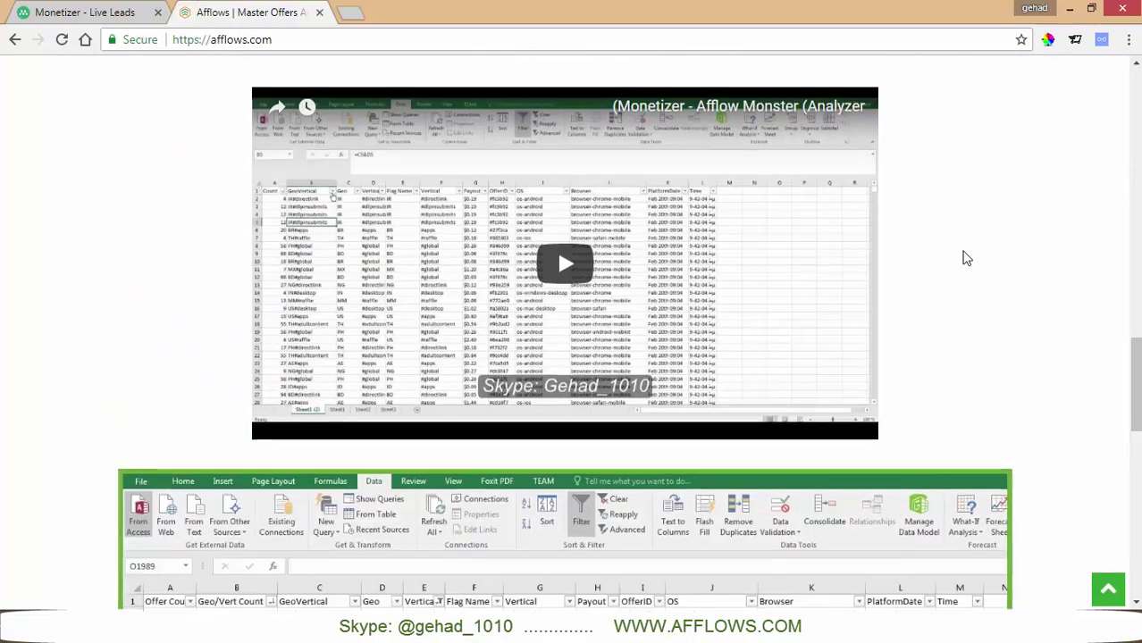
scroll(965, 258, down, 5)
scroll(965, 258, down, 5)
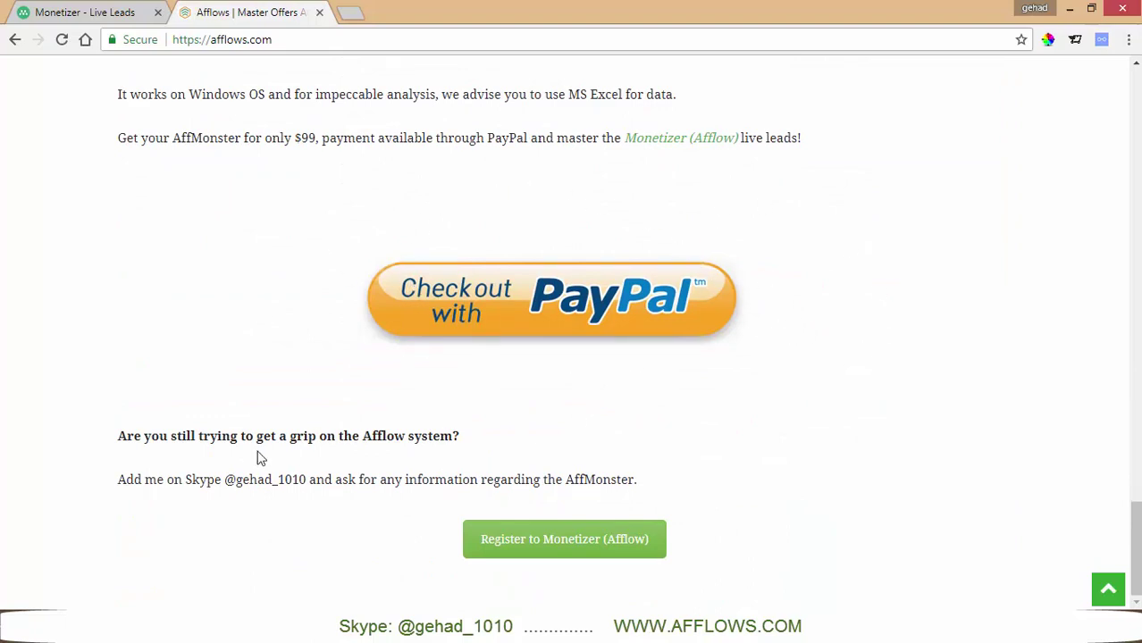
double_click(264, 483)
click(280, 481)
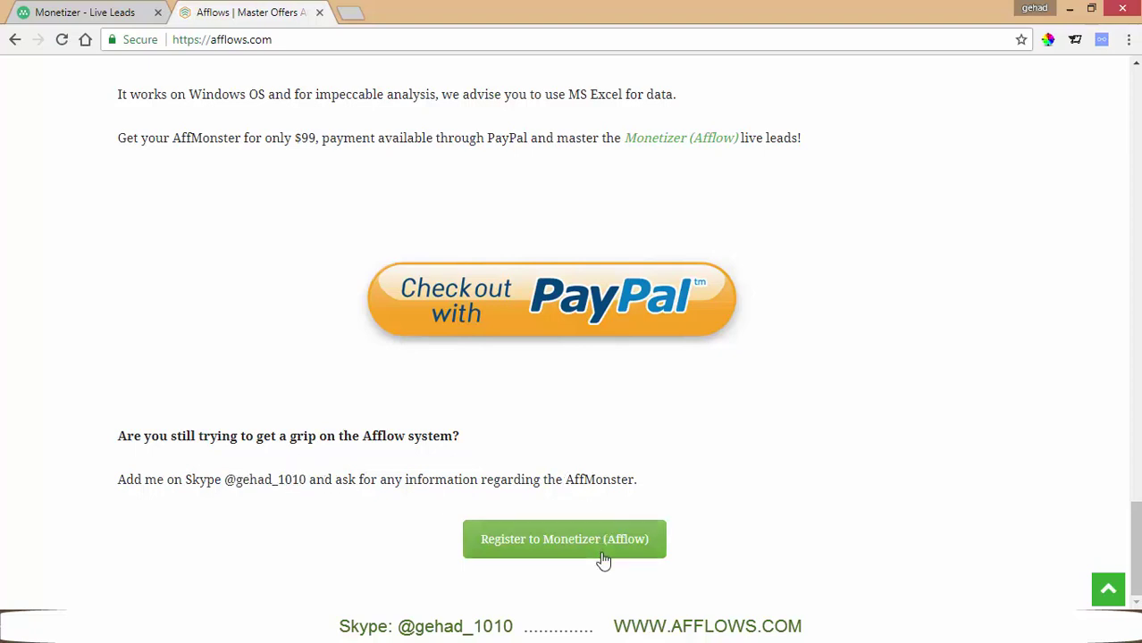